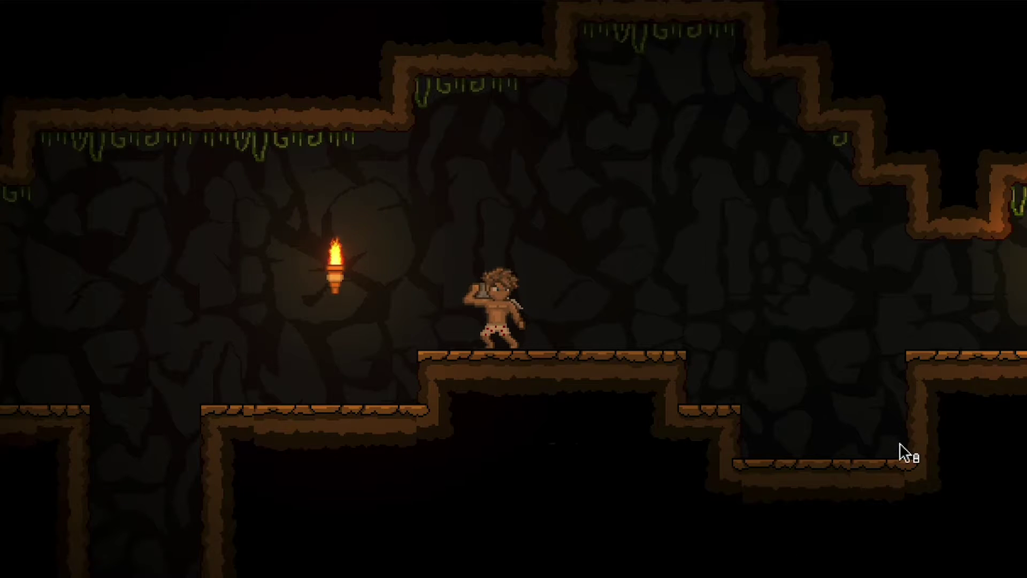
Play-test the unlit cave level, running and jumping the character left and right across the ledges
key(d)
key(space)
key(d)
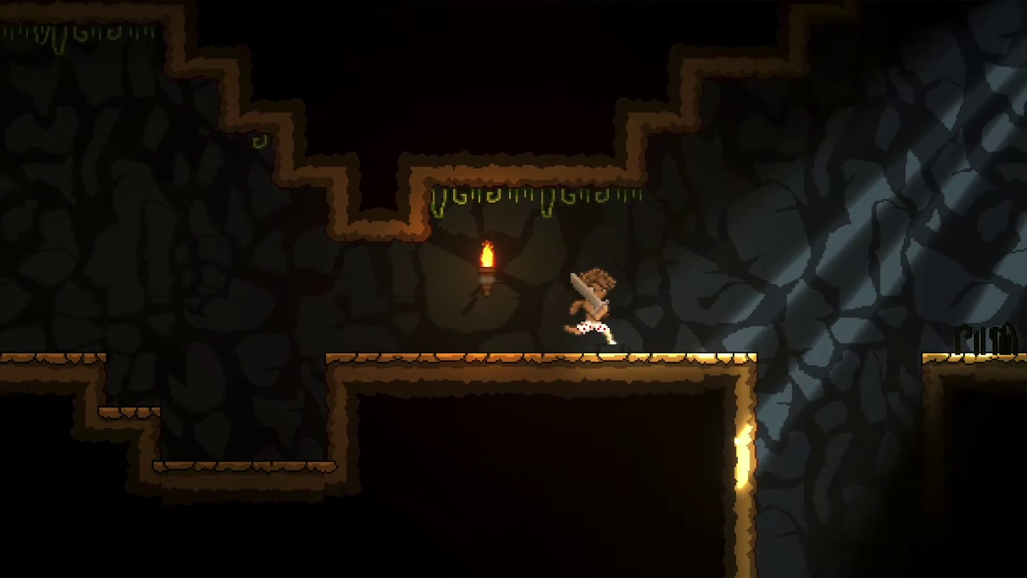
key(space)
key(d)
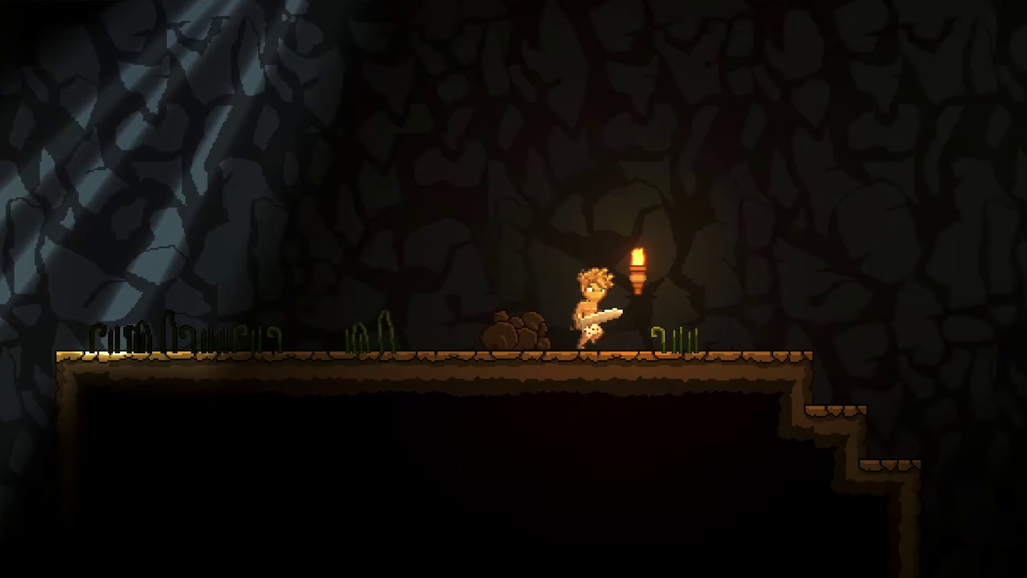
key(a)
key(a)
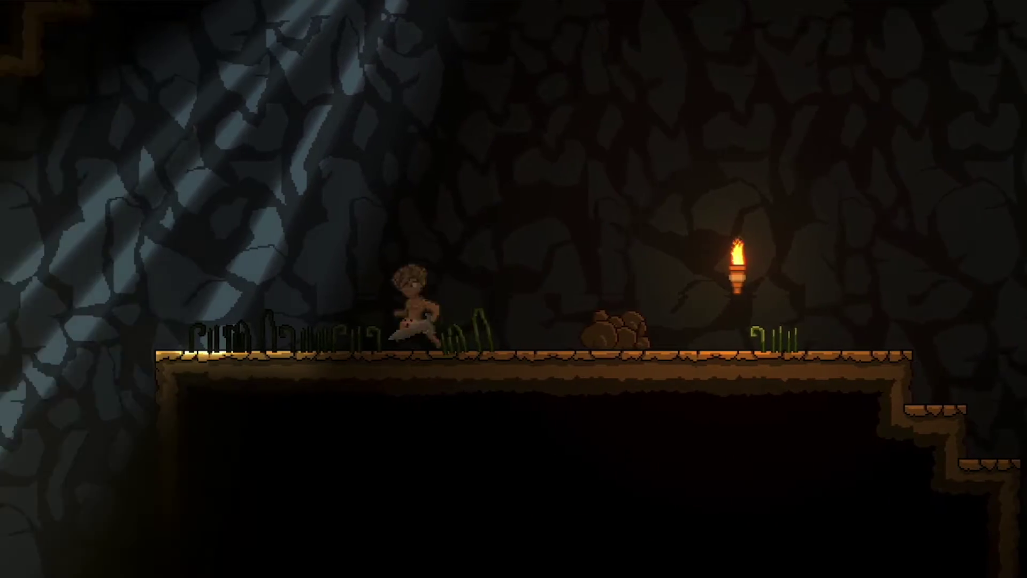
key(space)
key(a)
key(space)
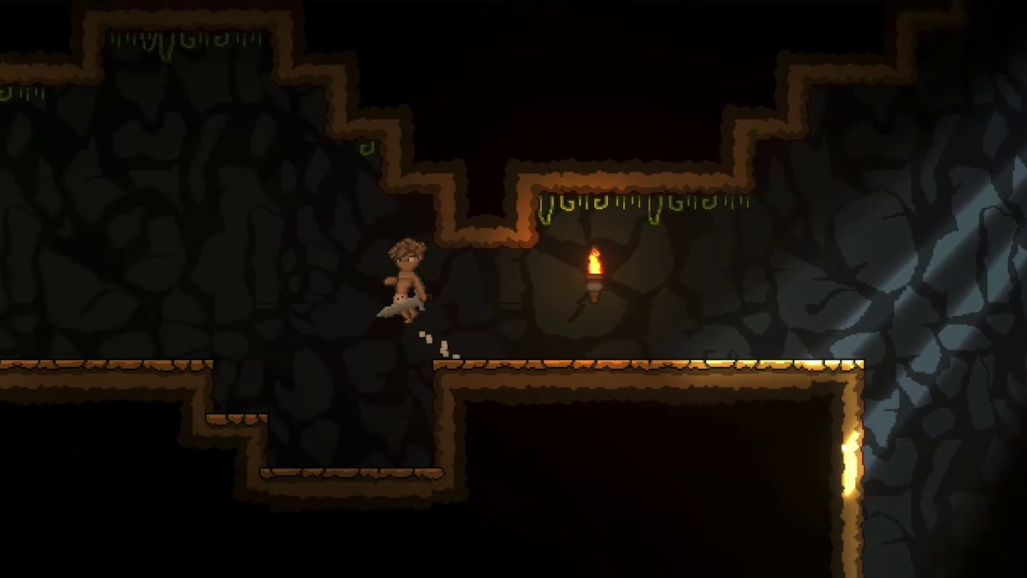
key(space)
key(a)
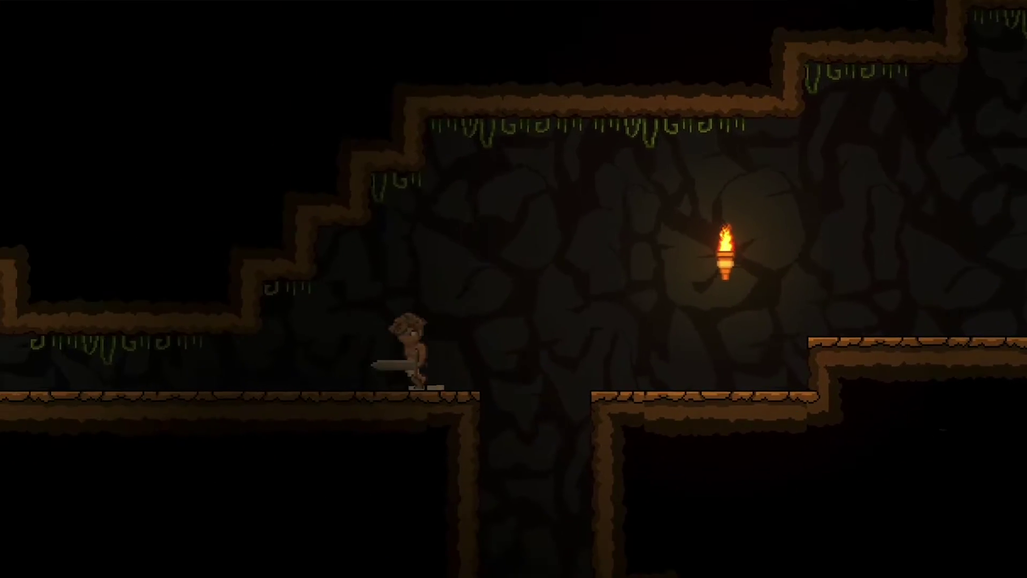
key(d)
key(d)
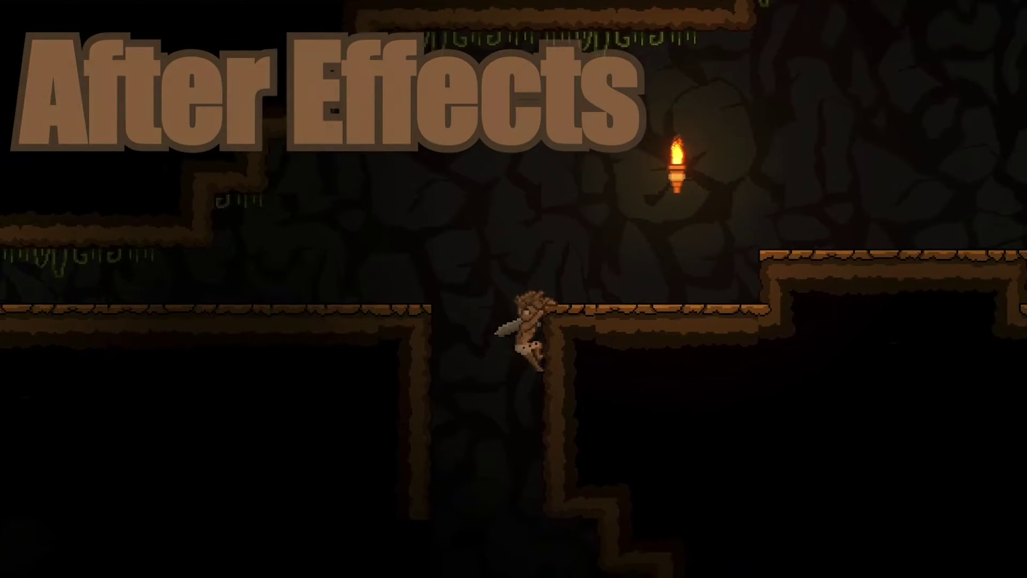
key(space)
key(space)
key(d)
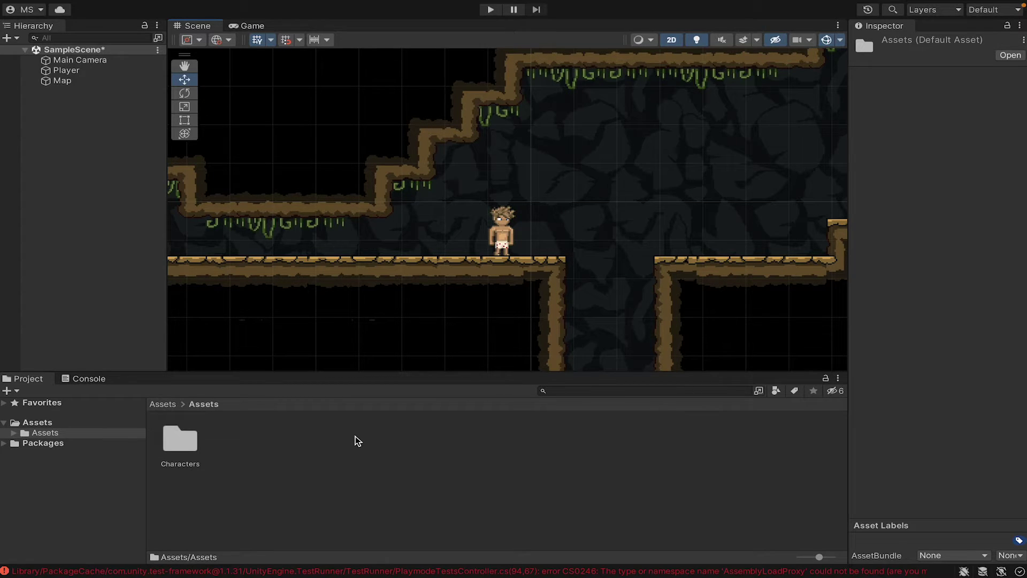
Open the Package Manager from the Window menu
mouse_move(421, 4)
click(333, 6)
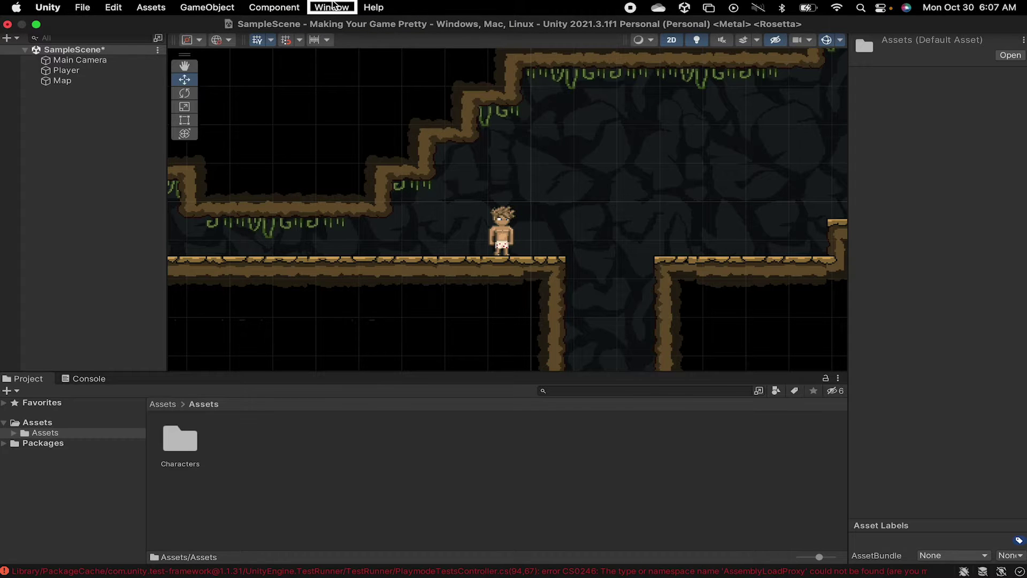
click(333, 7)
mouse_move(365, 211)
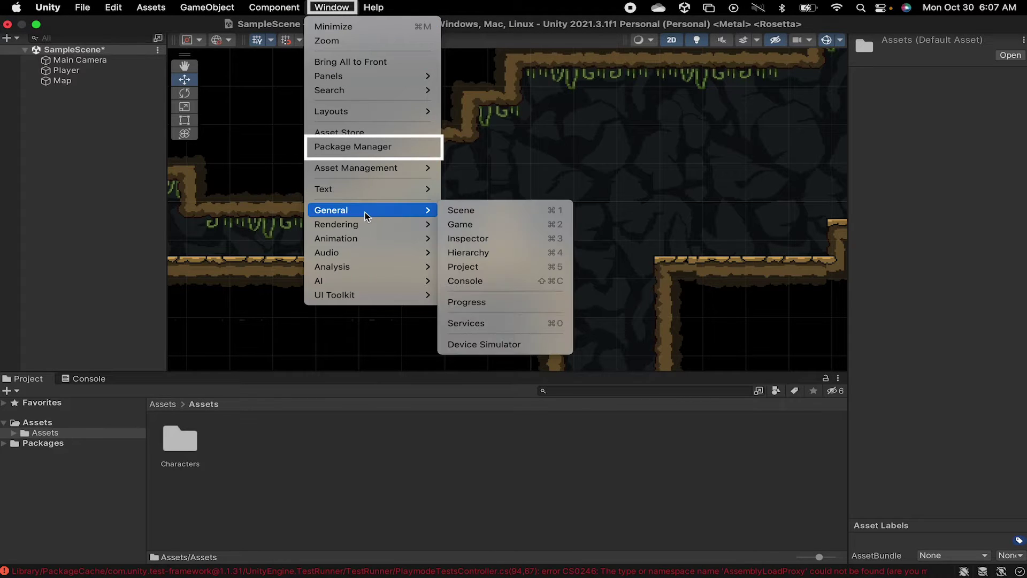
click(368, 149)
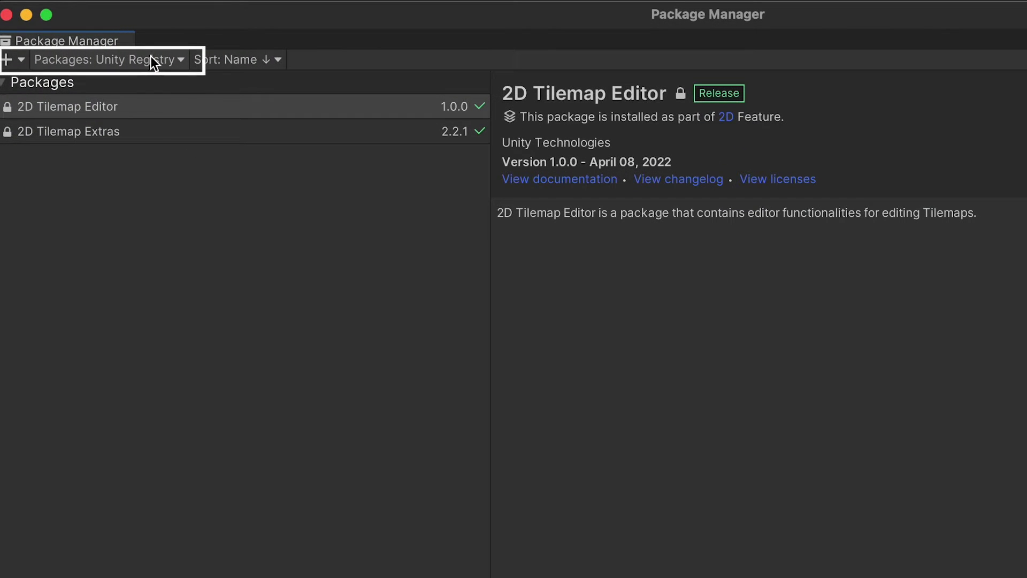
List Unity Registry packages and search for 'universal' to find Universal RP
click(149, 56)
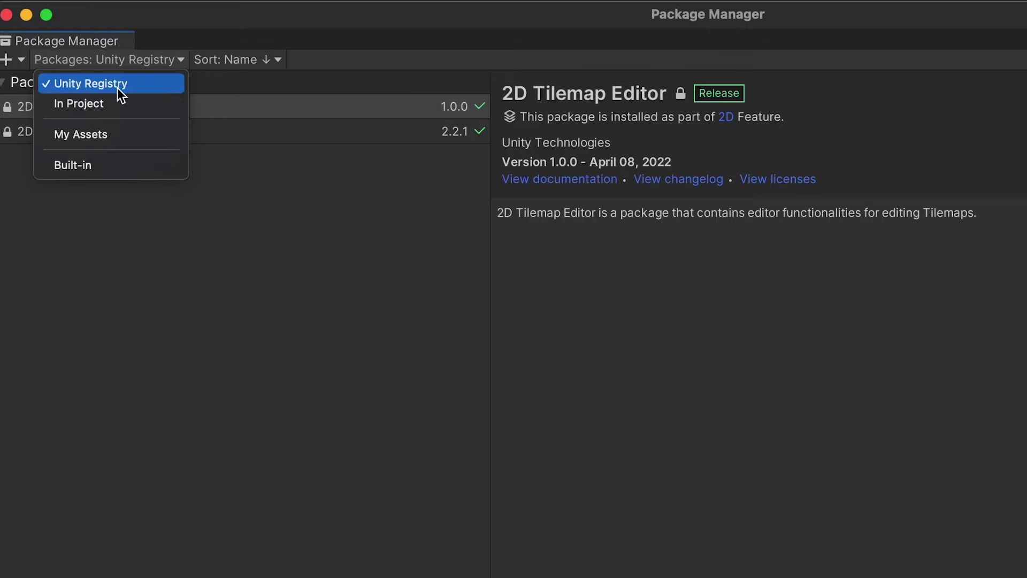
click(79, 83)
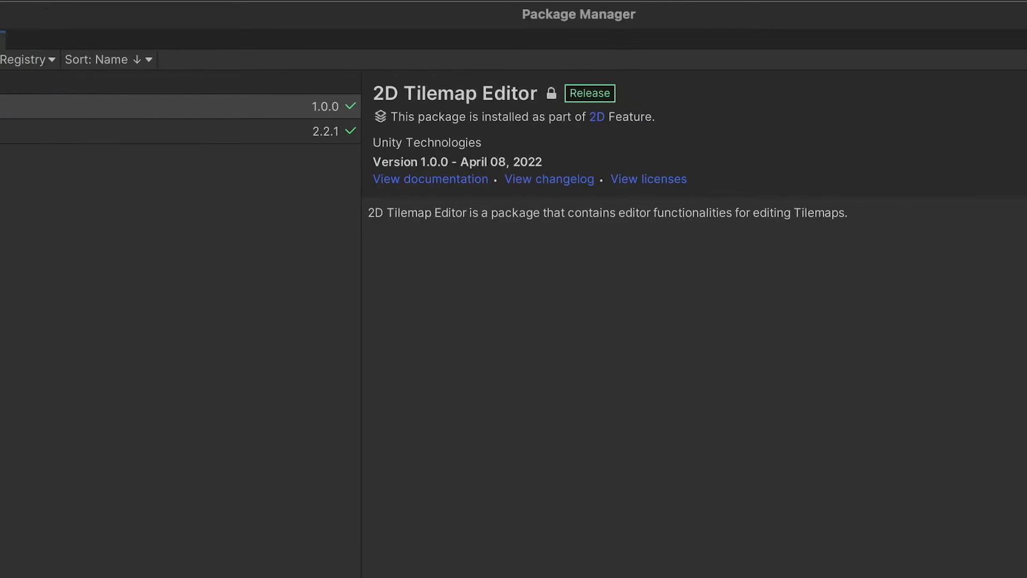
text(tile)
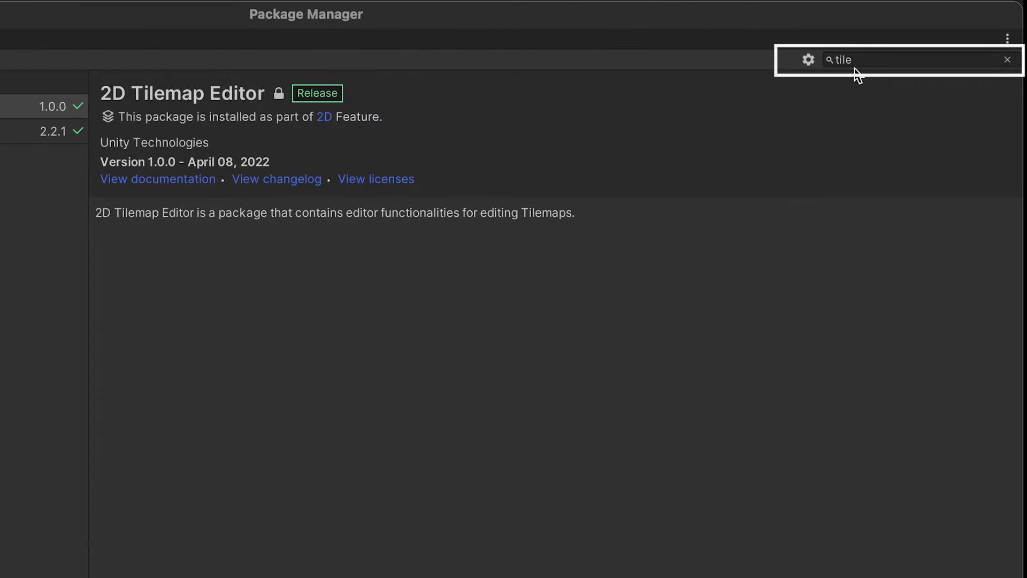
double_click(861, 60)
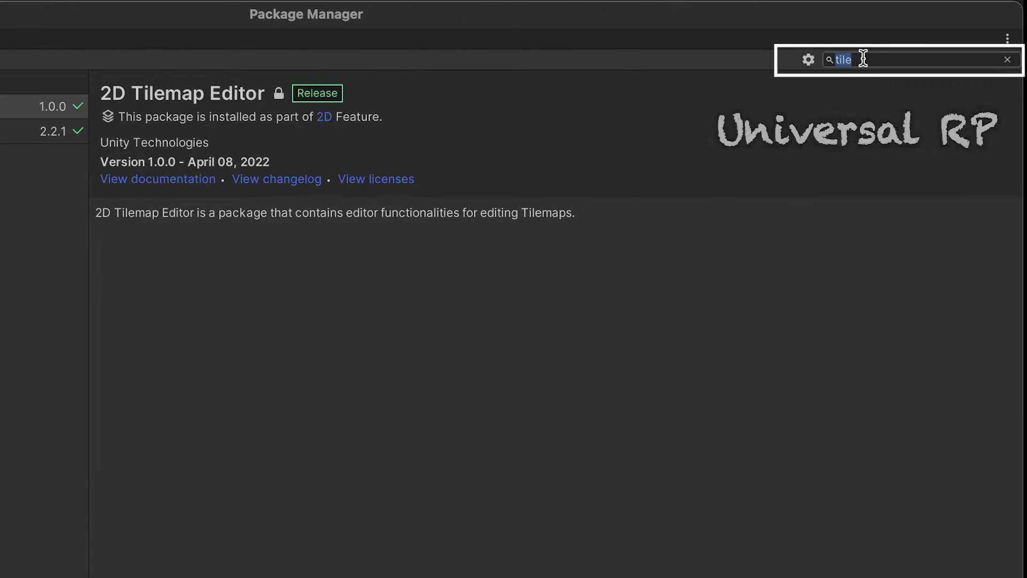
text(universal)
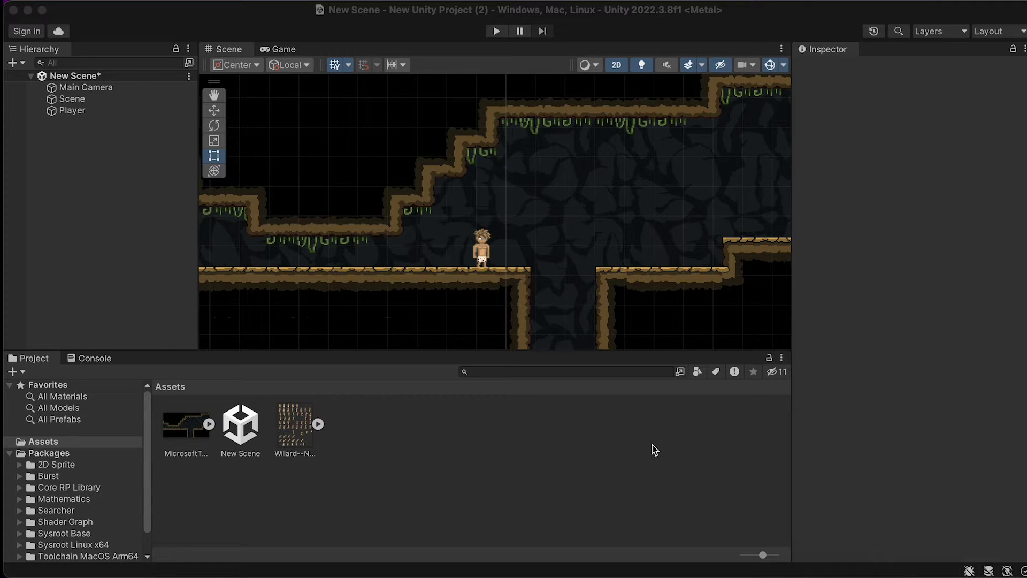
Create a URP Asset (with 2D Renderer) in Assets and name it 'URP Asset'
right_click(652, 445)
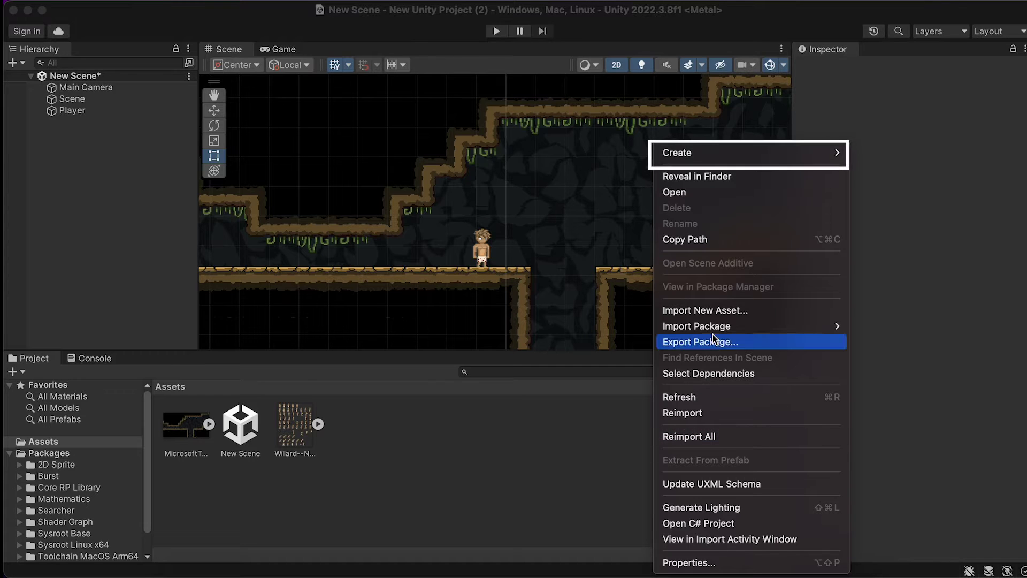
mouse_move(759, 152)
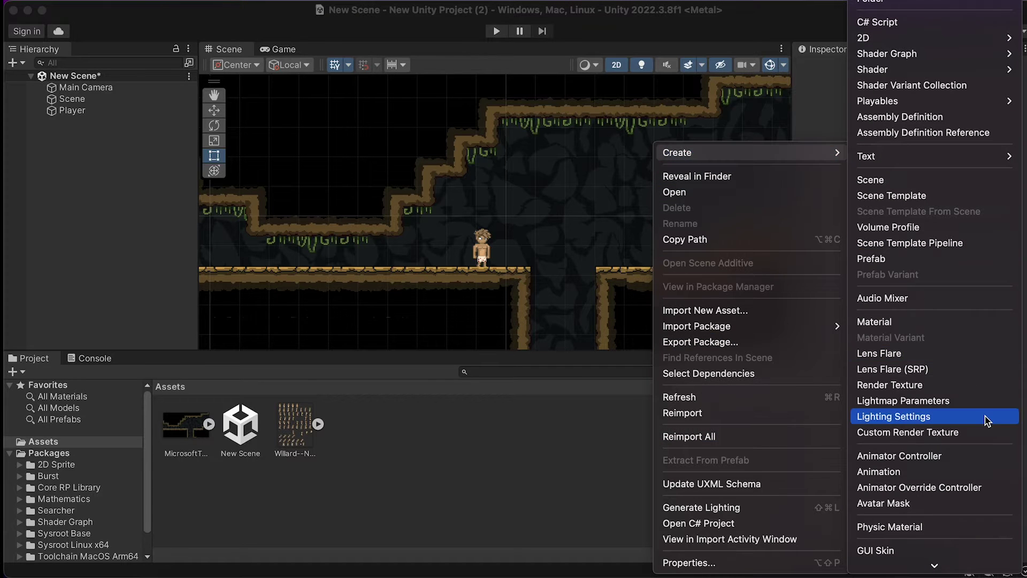
mouse_move(965, 564)
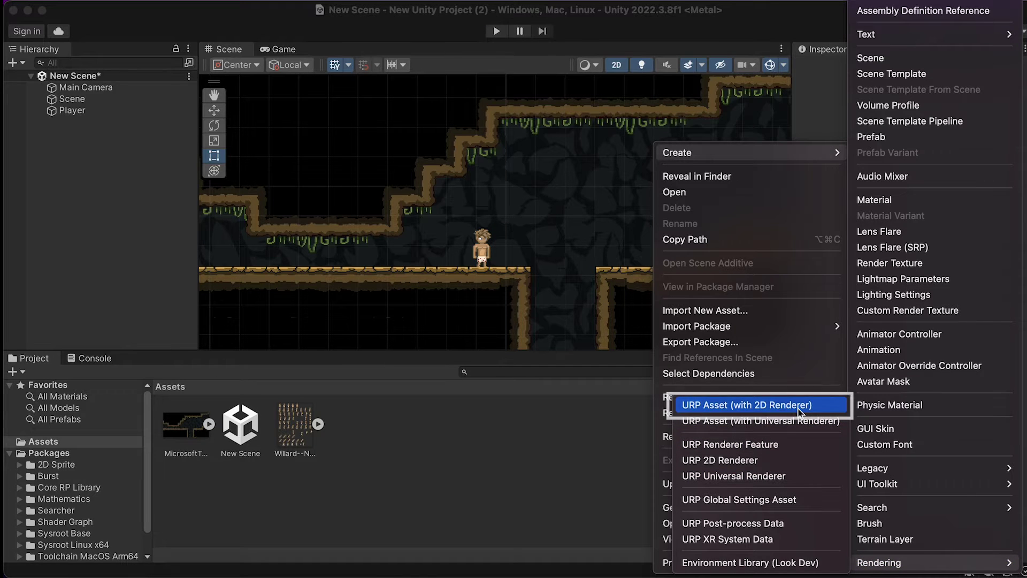
click(798, 409)
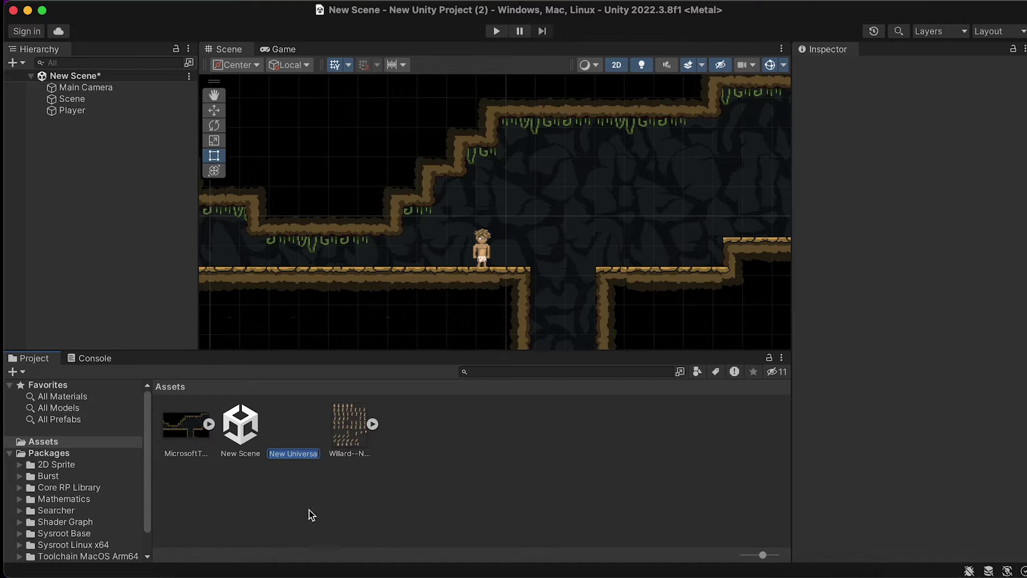
text(URP Ass)
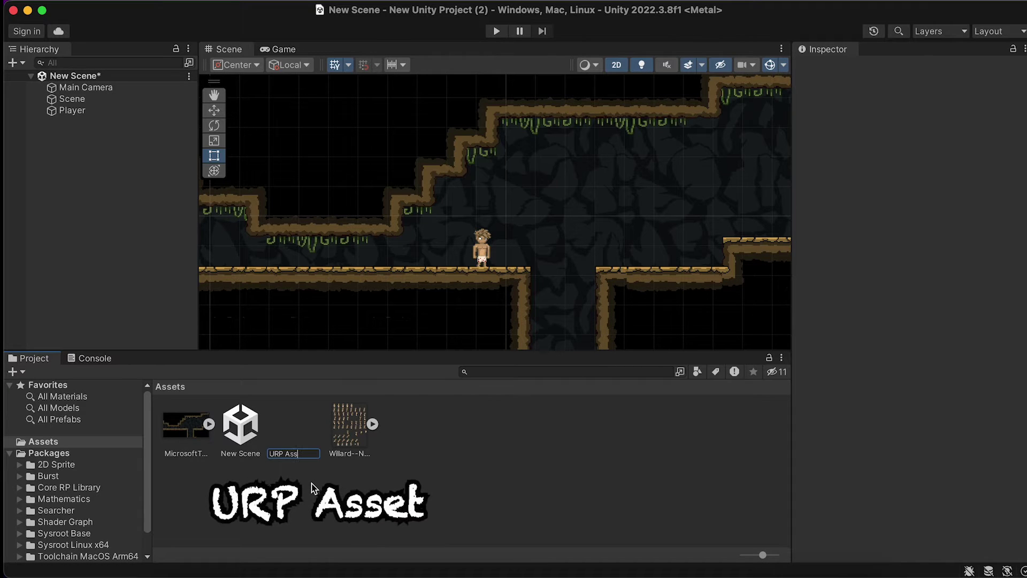
text(et)
key(Return)
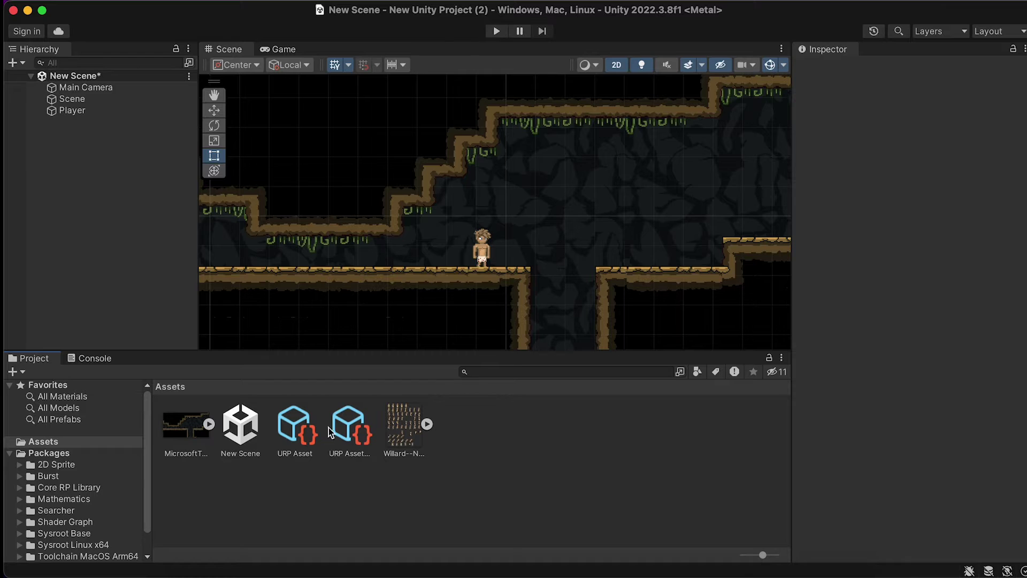
Inspect the URP Asset_Renderer and URP Asset settings, then clear the selection
click(352, 426)
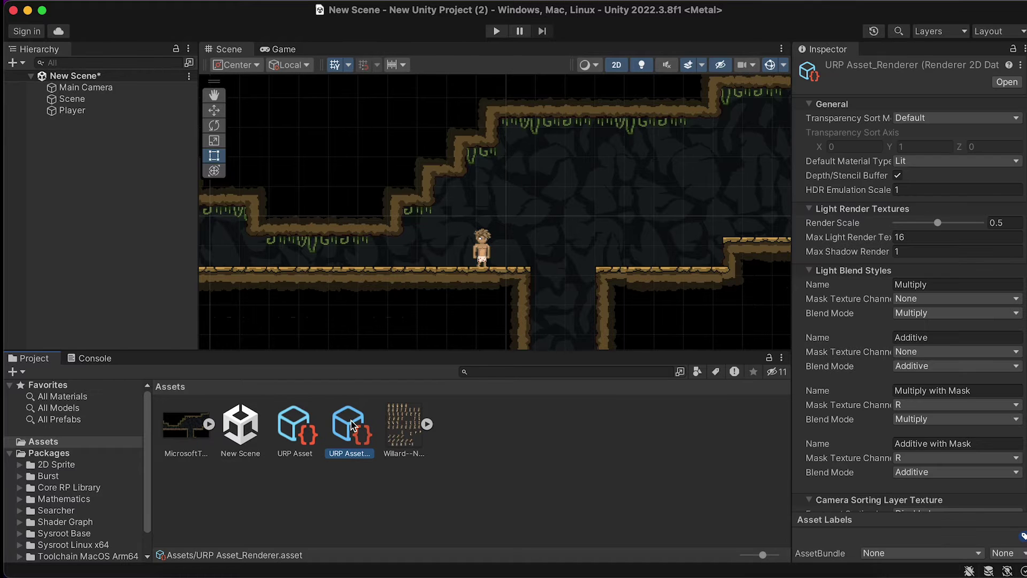
click(297, 430)
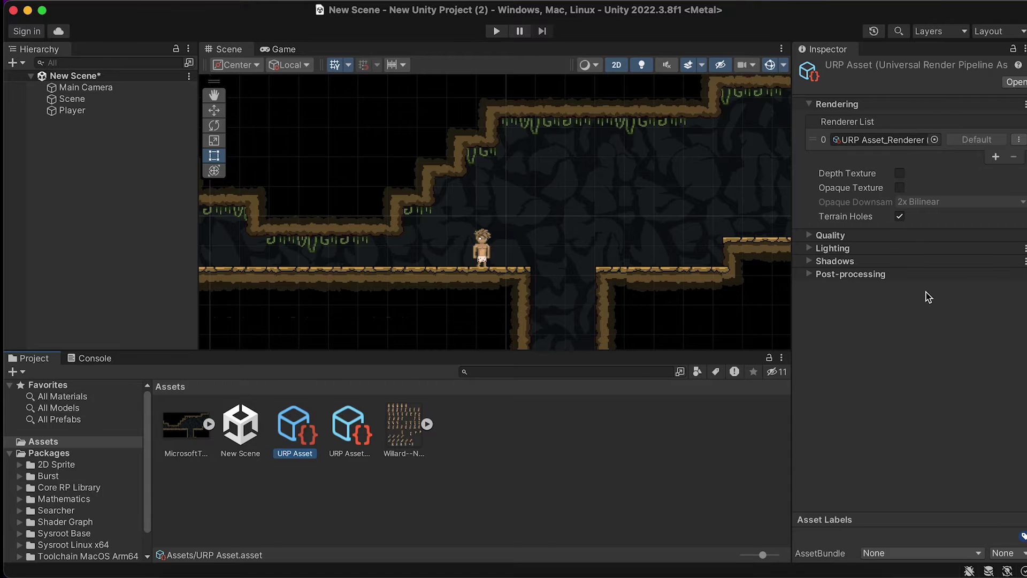
click(321, 466)
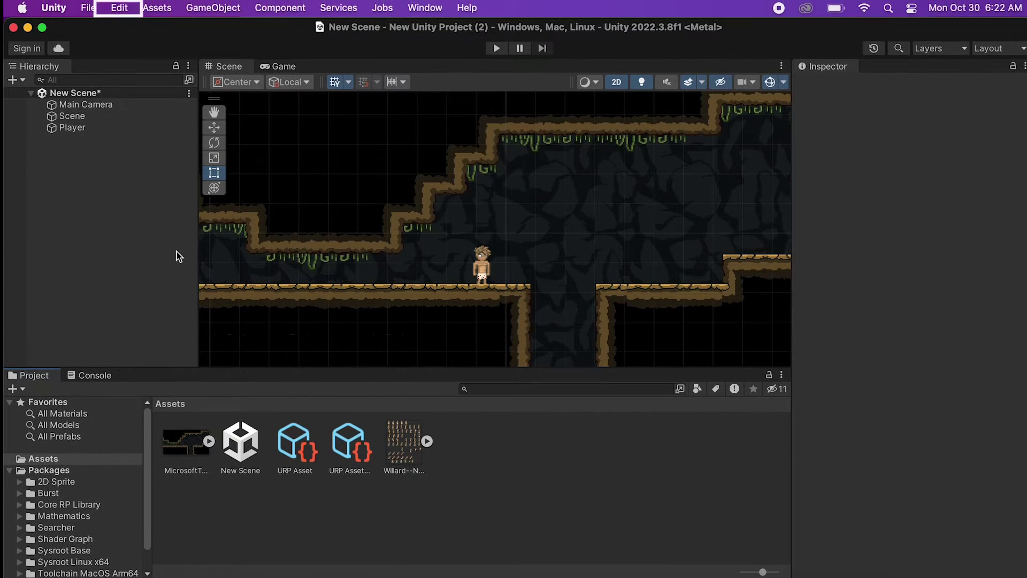
Set URP Asset as the Scriptable Render Pipeline in Project Settings > Graphics
click(120, 8)
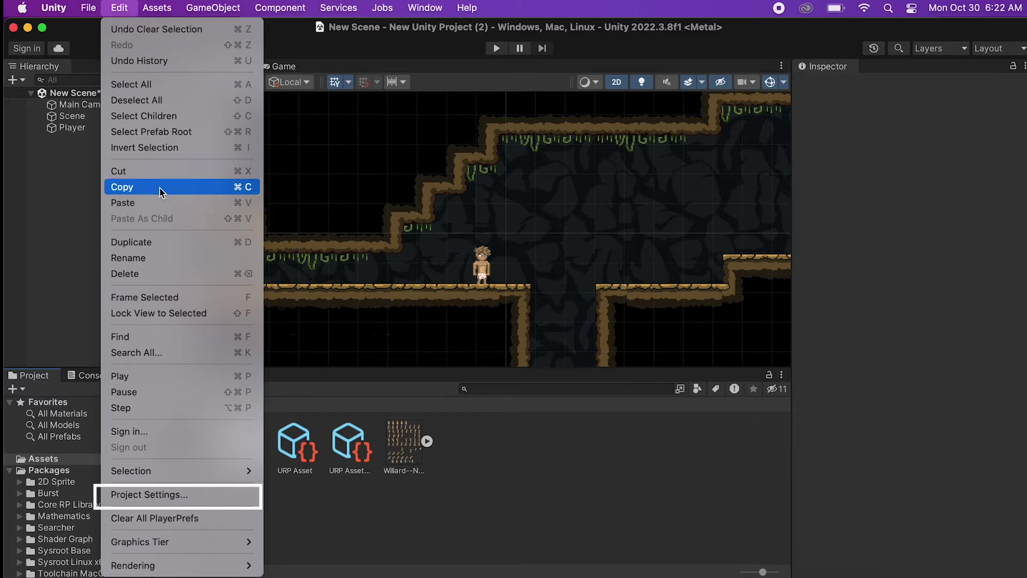
click(160, 494)
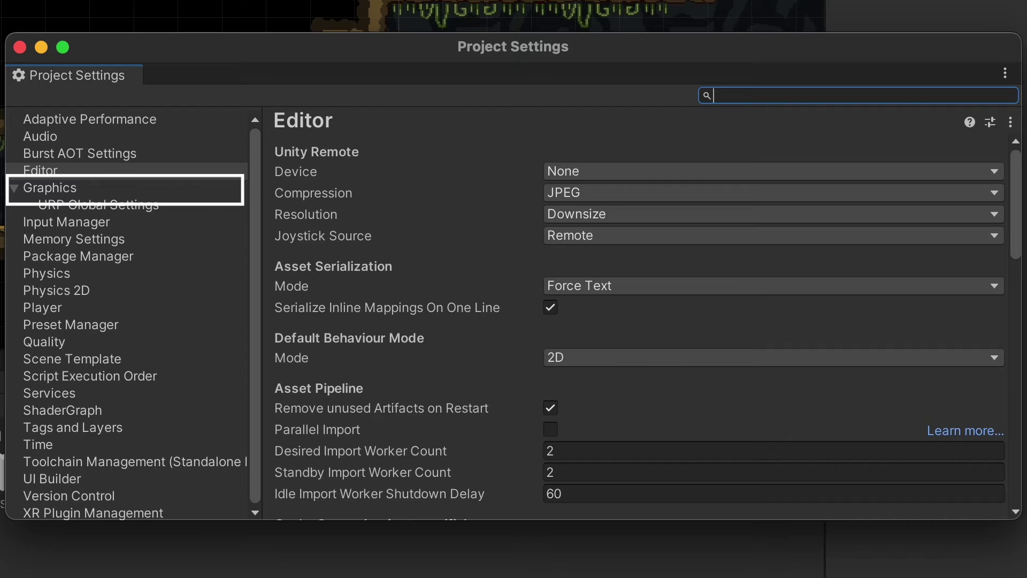
click(56, 190)
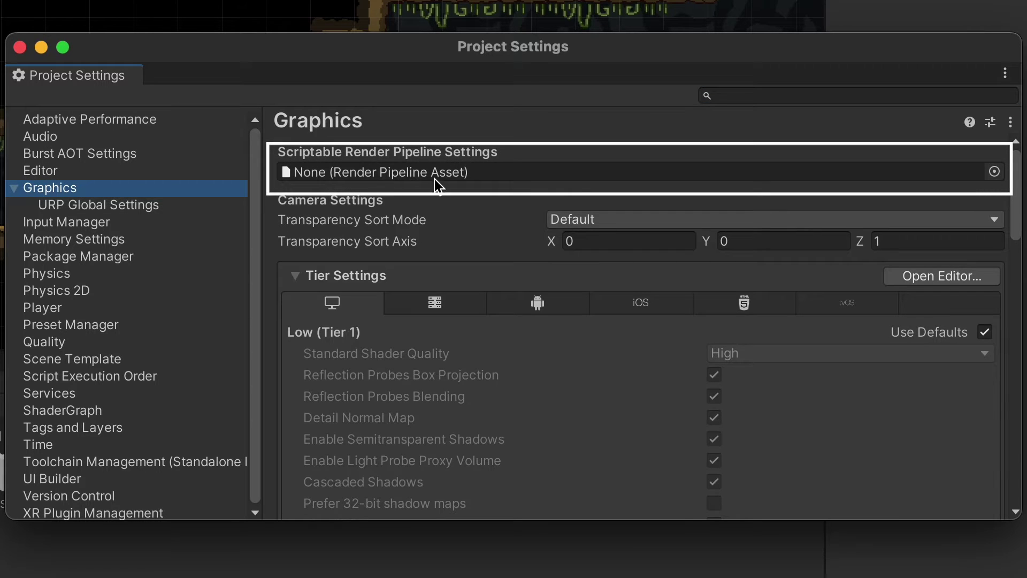
click(994, 174)
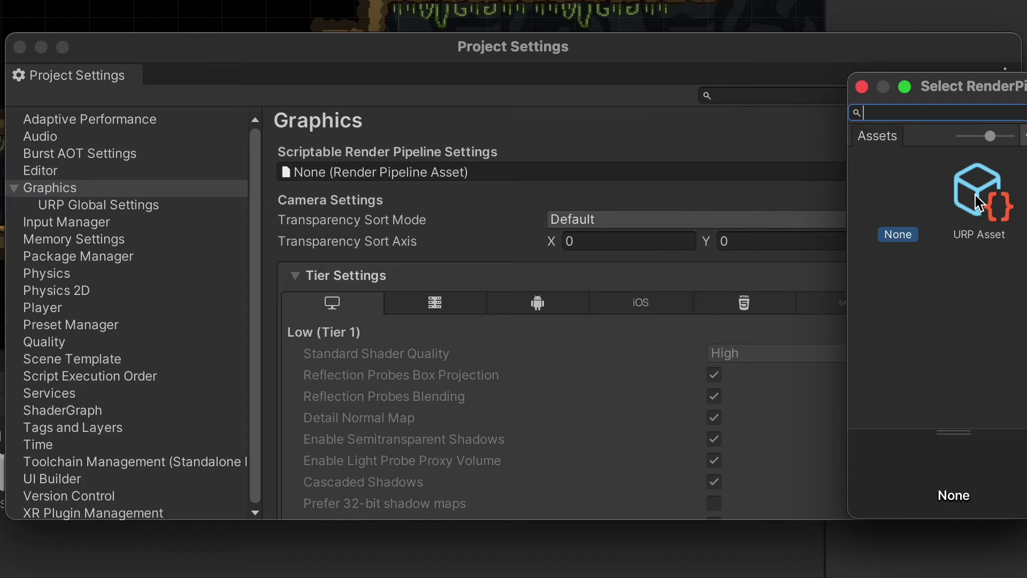
click(974, 210)
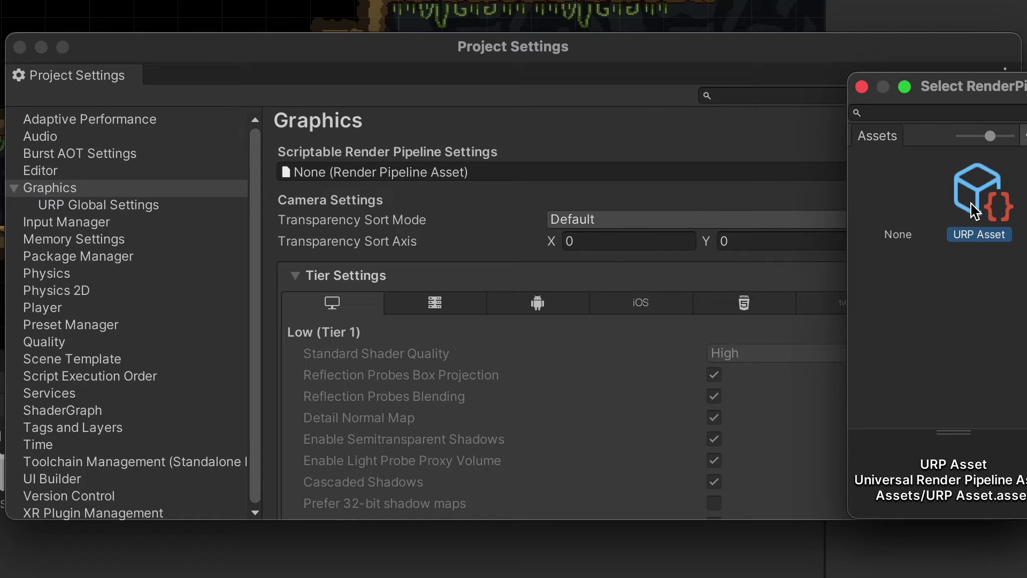
click(483, 185)
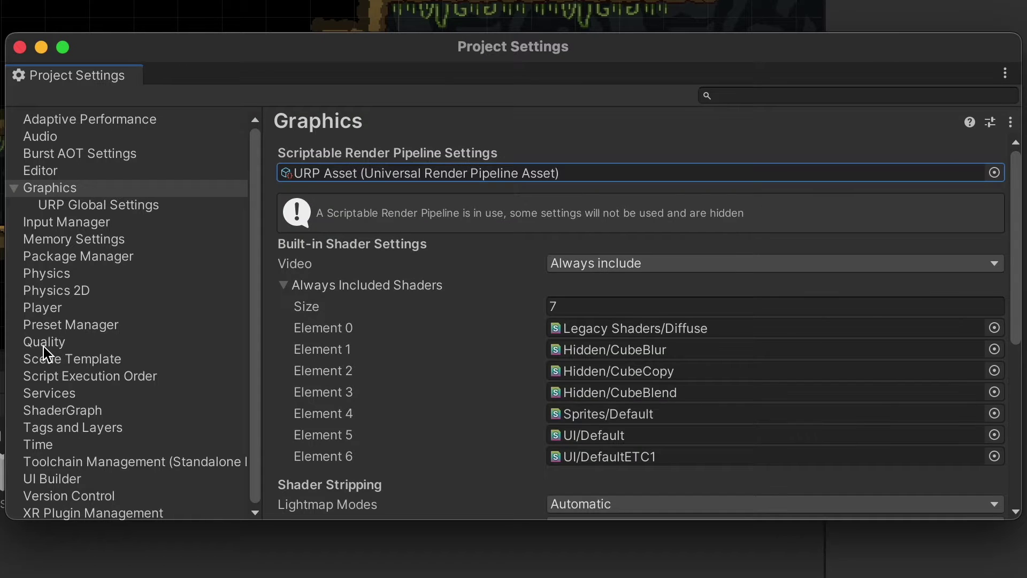
click(45, 343)
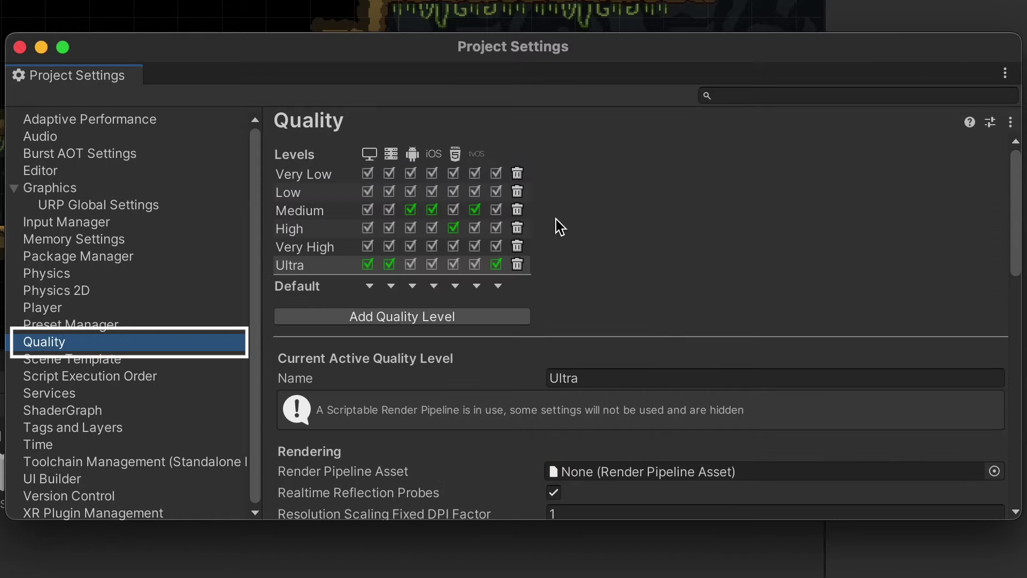
Assign URP Asset as the Ultra quality level's Render Pipeline Asset
scroll(651, 231, down, 5)
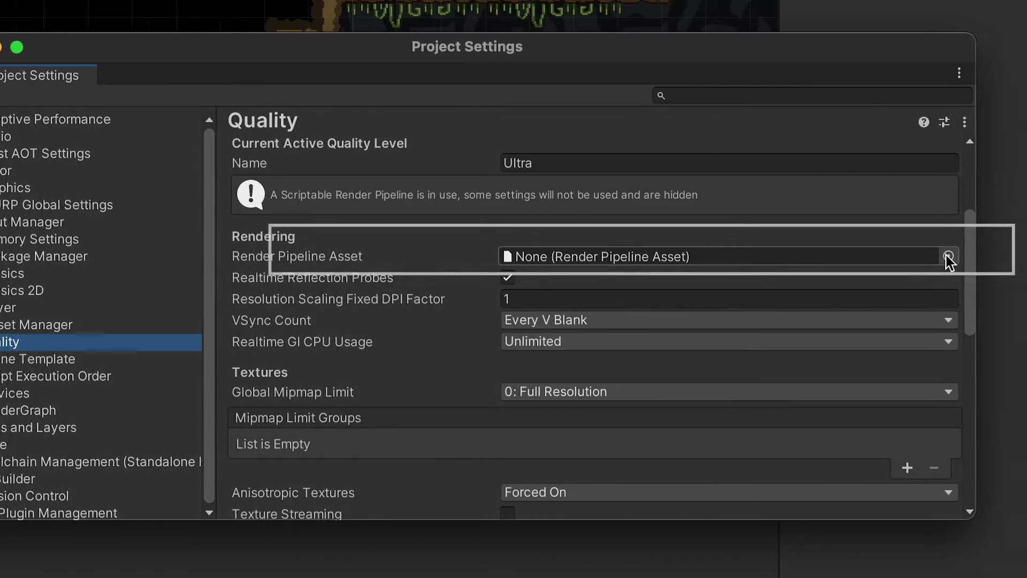
click(957, 257)
click(940, 369)
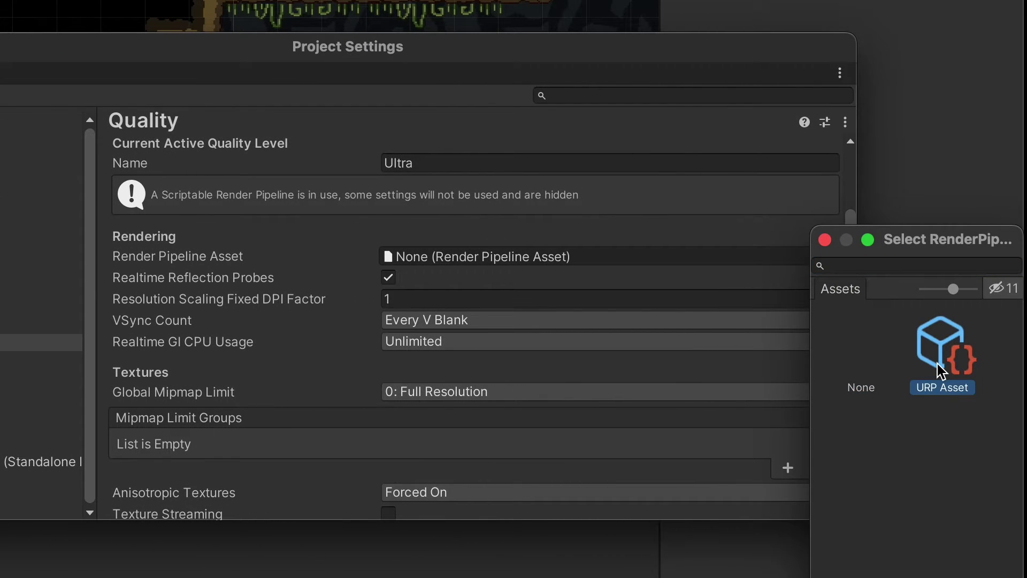
click(348, 183)
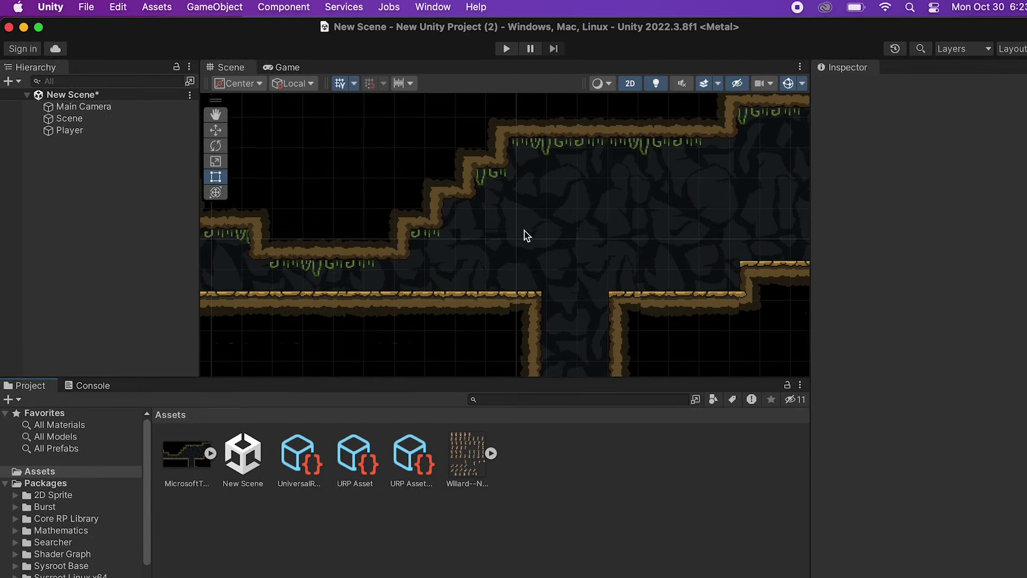
click(433, 7)
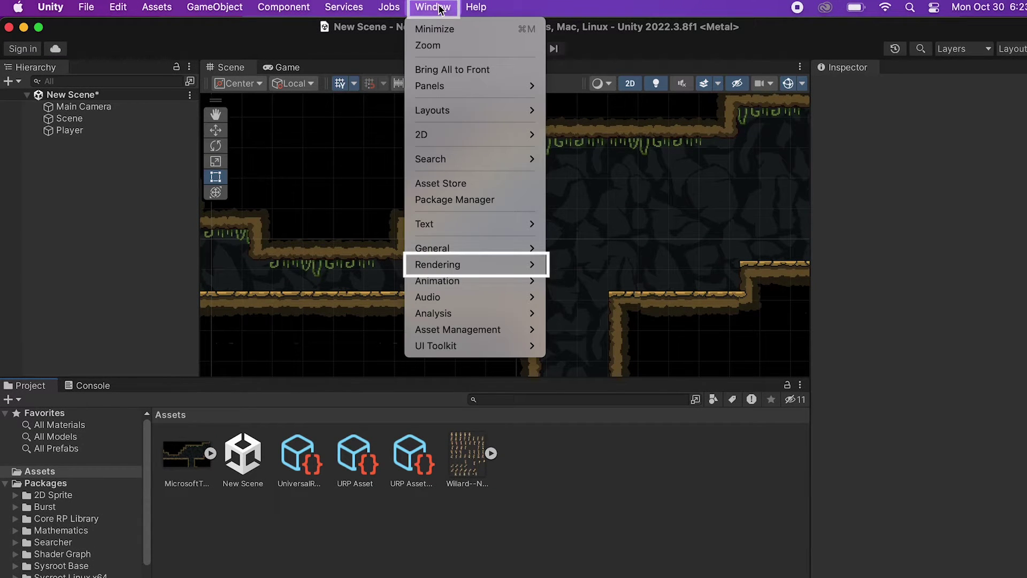
Run the Render Pipeline Converter's Built-in to URP conversion on the project's assets
mouse_move(484, 266)
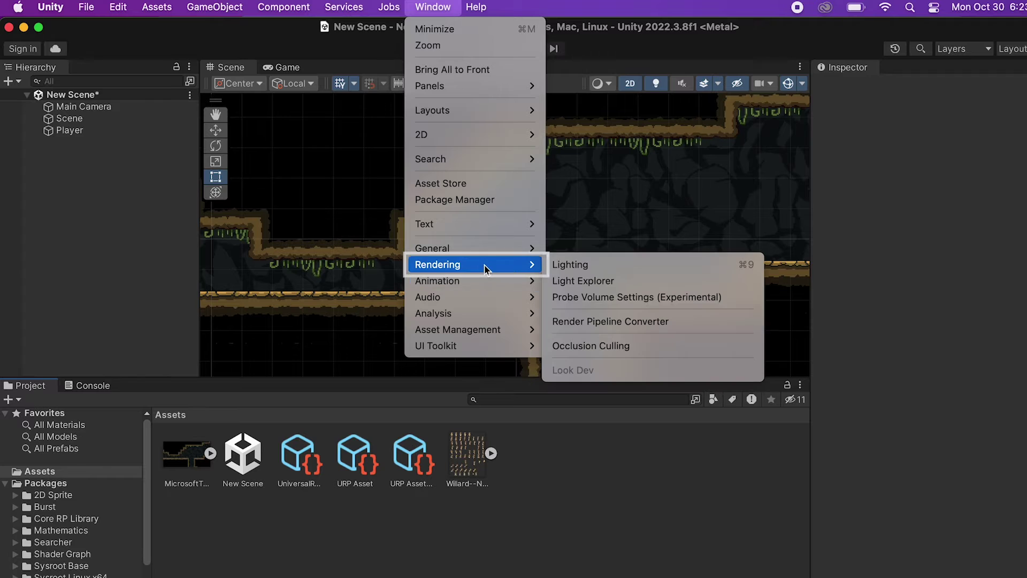
click(609, 321)
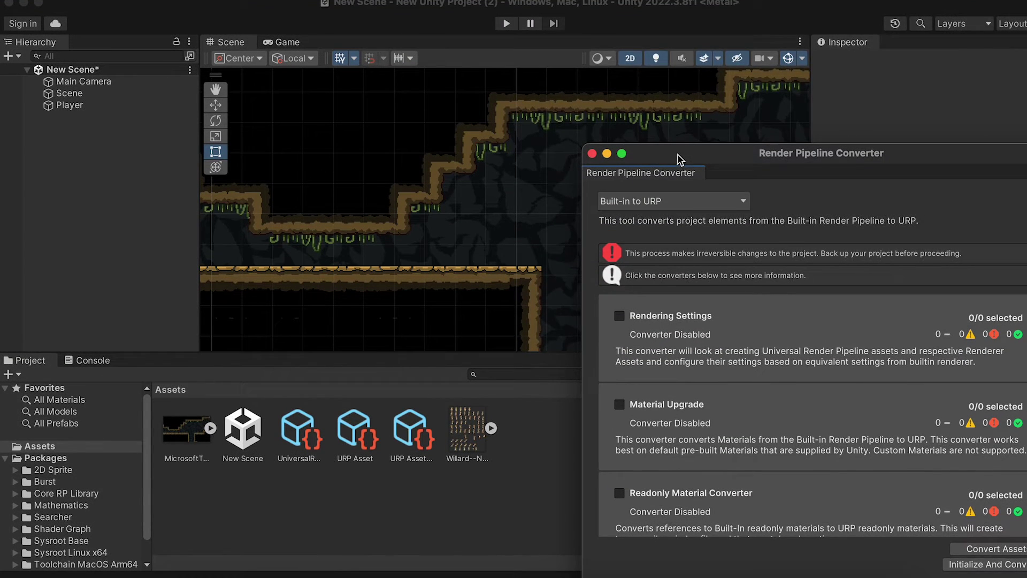
drag(677, 158, 609, 44)
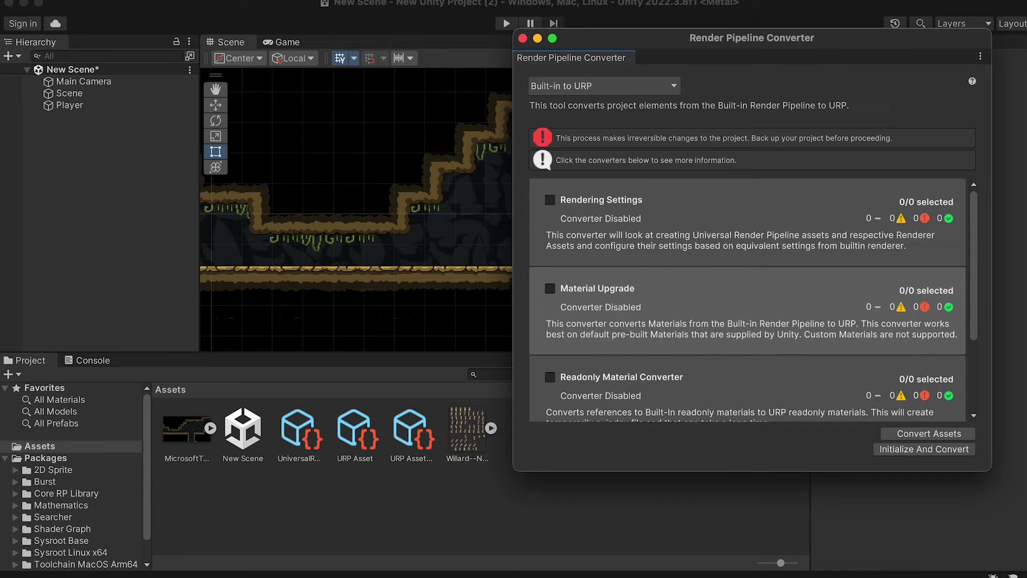
scroll(738, 332, down, 3)
scroll(738, 324, up, 3)
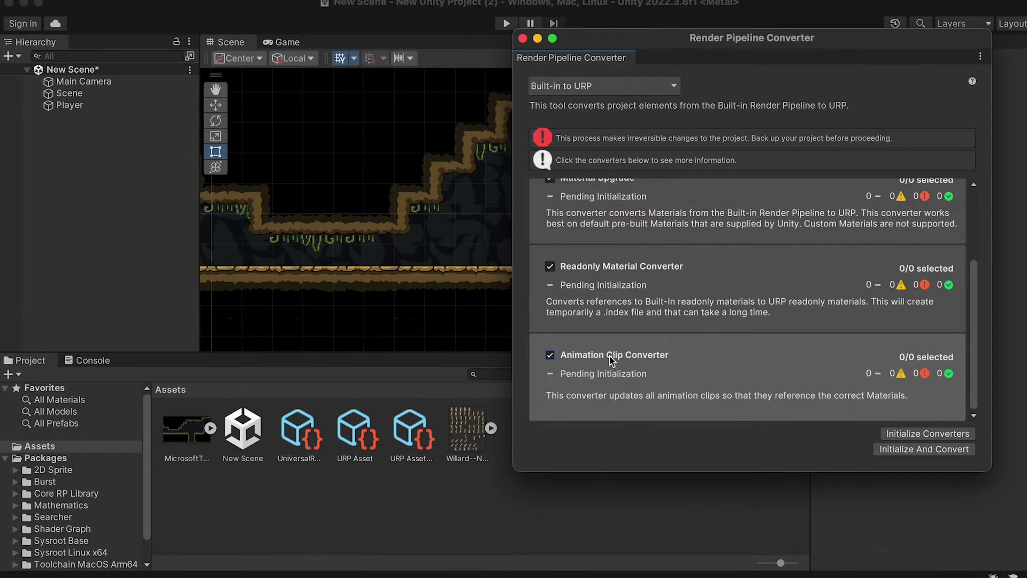
scroll(627, 356, up, 2)
scroll(626, 357, up, 2)
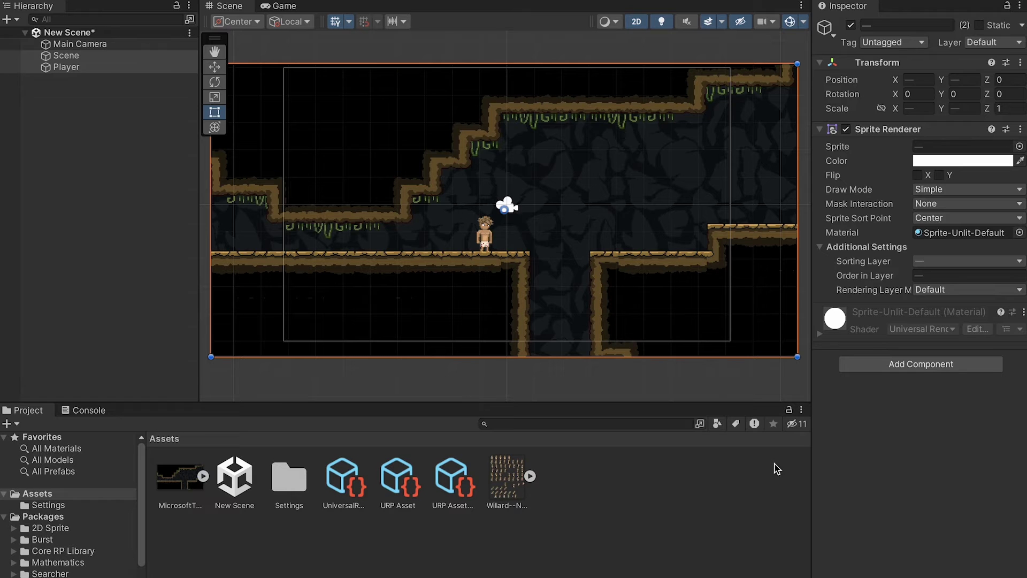
right_click(75, 159)
Add a Spot Light 2D to the scene, then select the Scene and Player objects
mouse_move(167, 422)
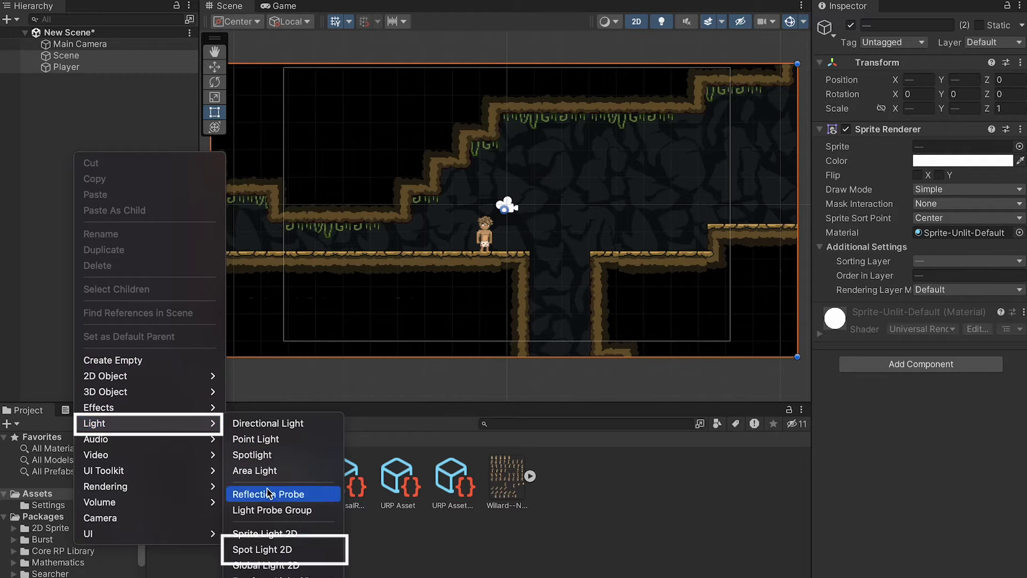
click(273, 549)
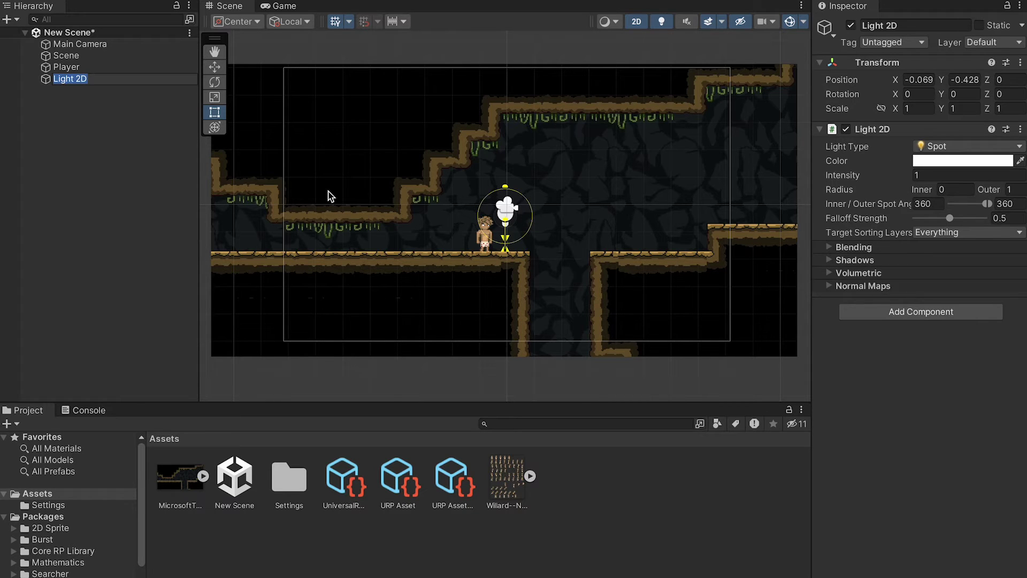
click(159, 183)
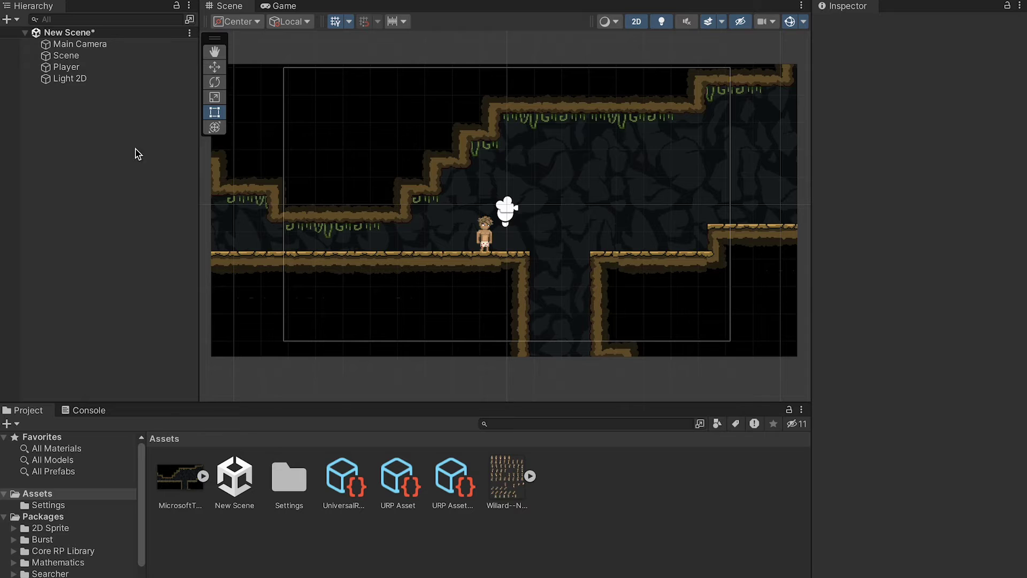
click(88, 66)
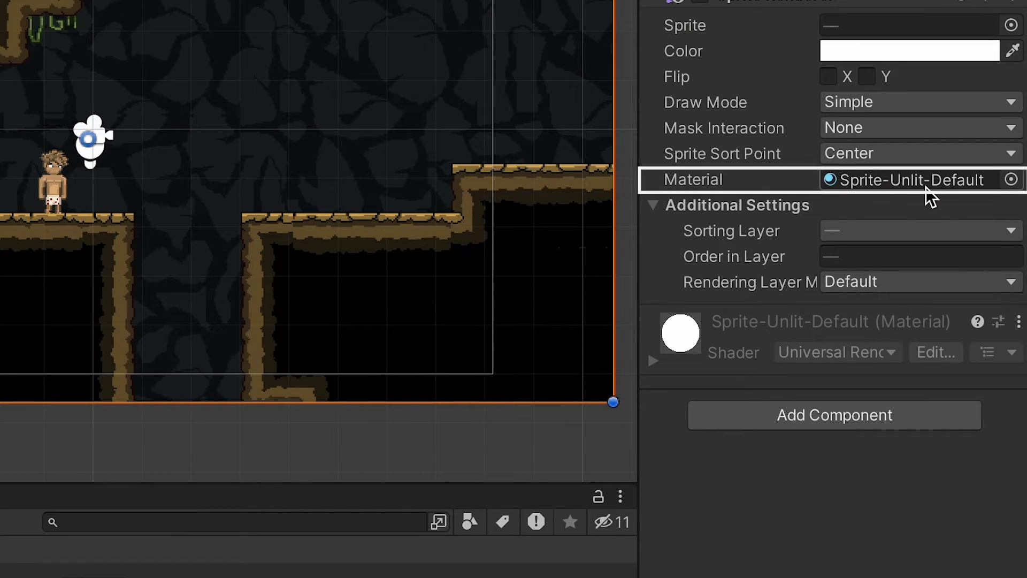
Give Scene and Player the Sprite-Lit-Default material, then zoom to and select Light 2D
click(1011, 181)
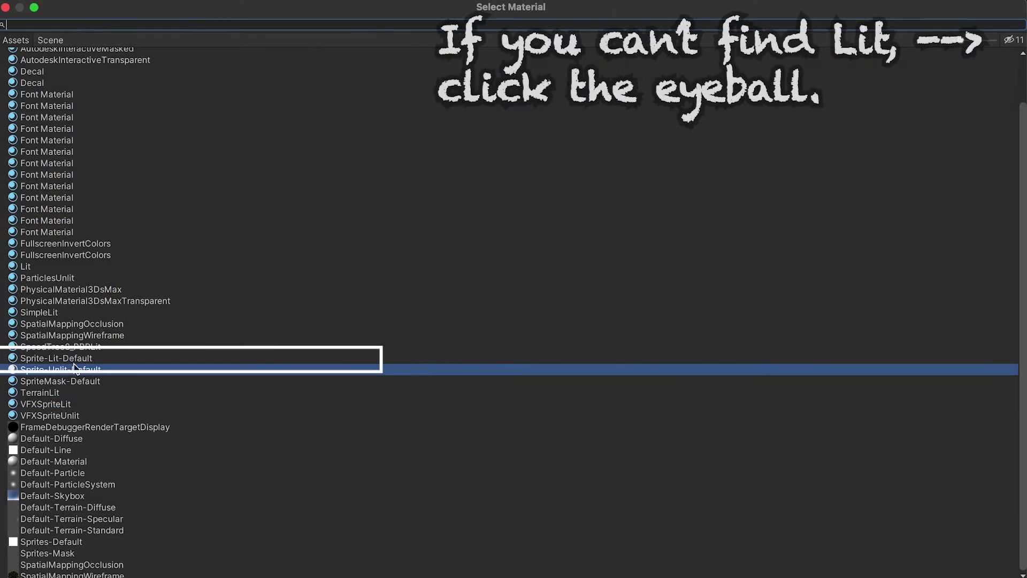
click(57, 359)
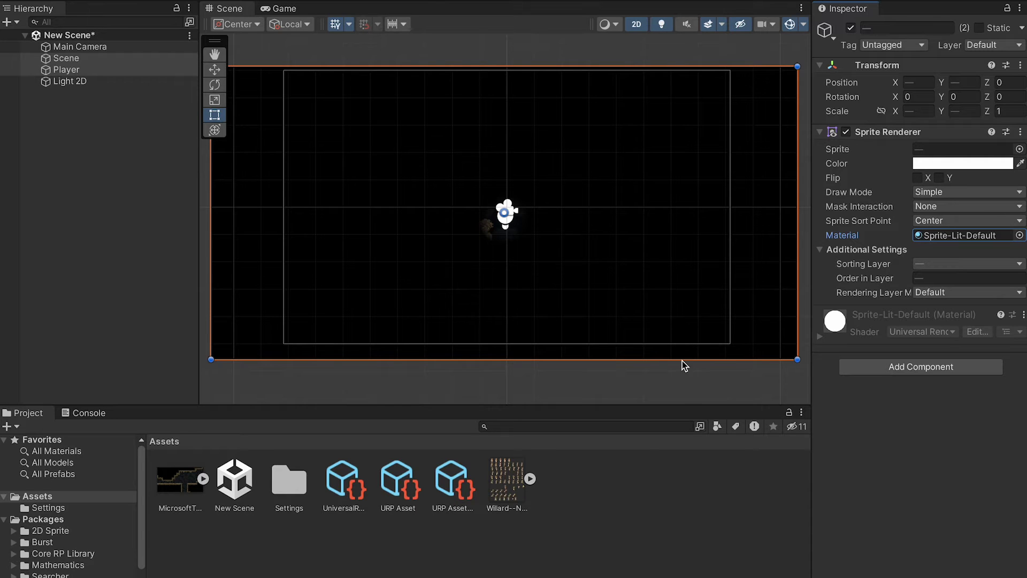
click(768, 393)
scroll(514, 193, up, 8)
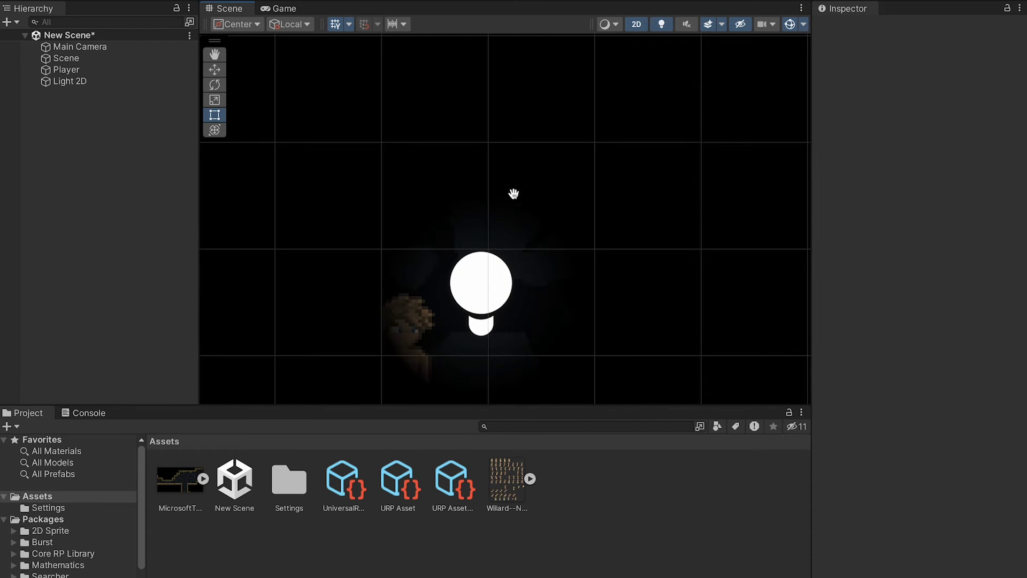
middle_drag(514, 197, 517, 91)
scroll(517, 91, up, 2)
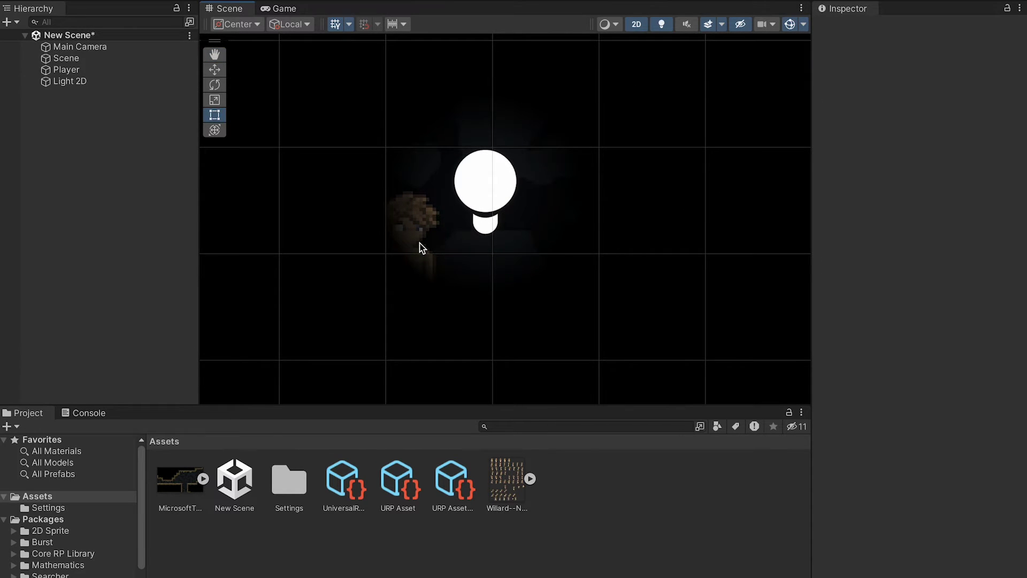
click(91, 82)
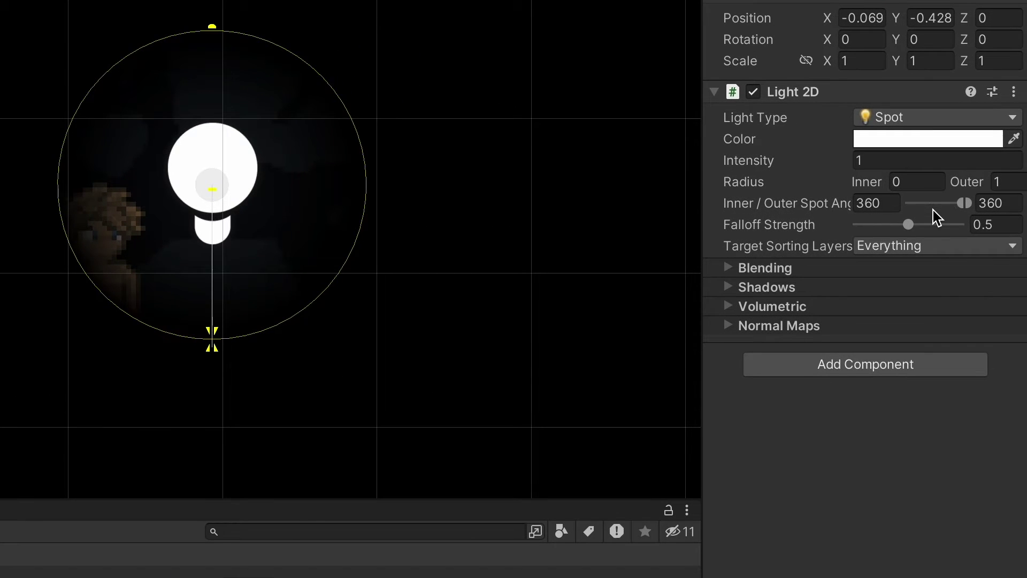
Set the Light 2D to inner radius 1, outer radius 3 and intensity 1
click(907, 160)
text(5)
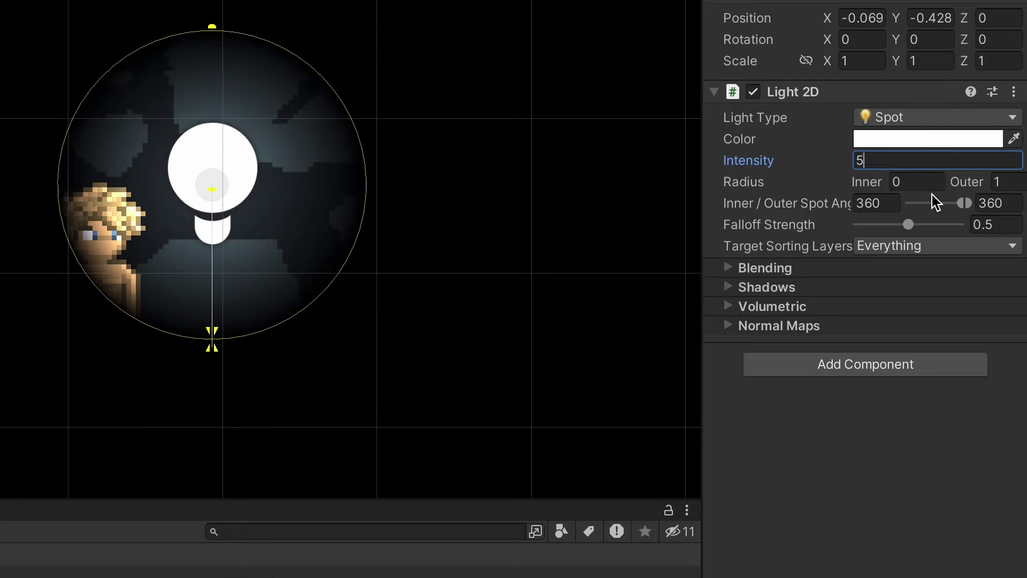
click(997, 182)
text(3)
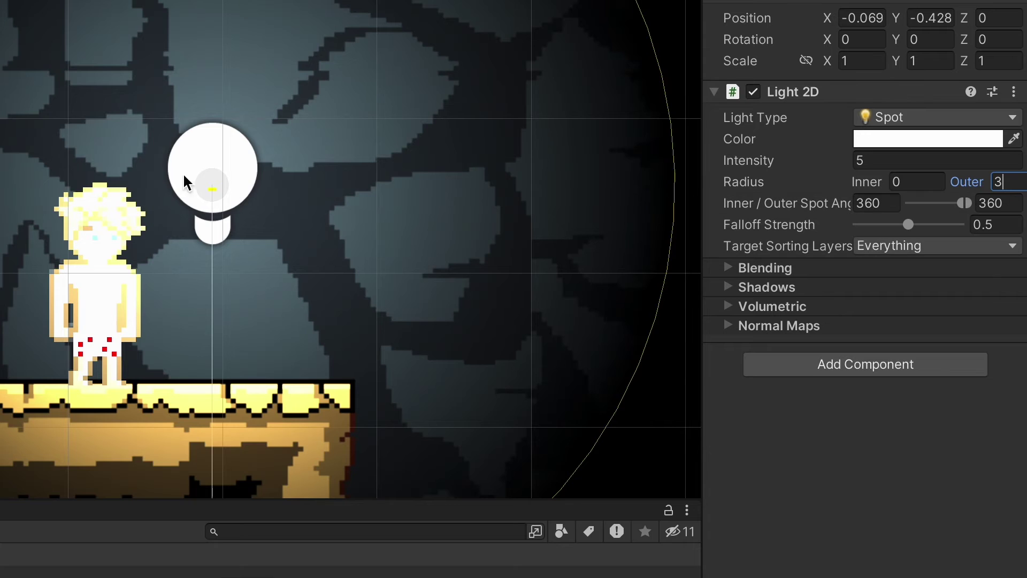
scroll(115, 168, up, 2)
scroll(114, 168, down, 5)
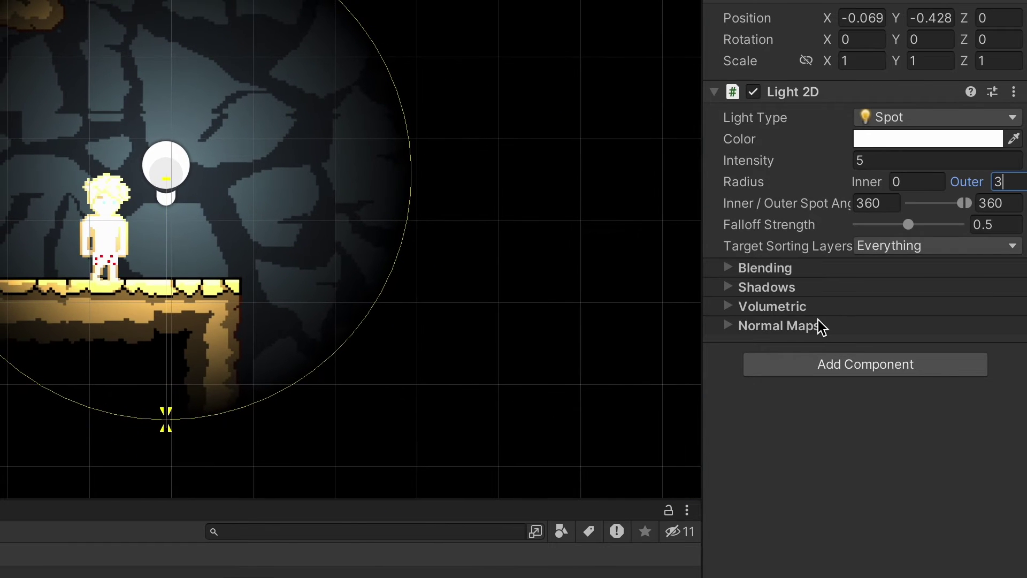
text(1)
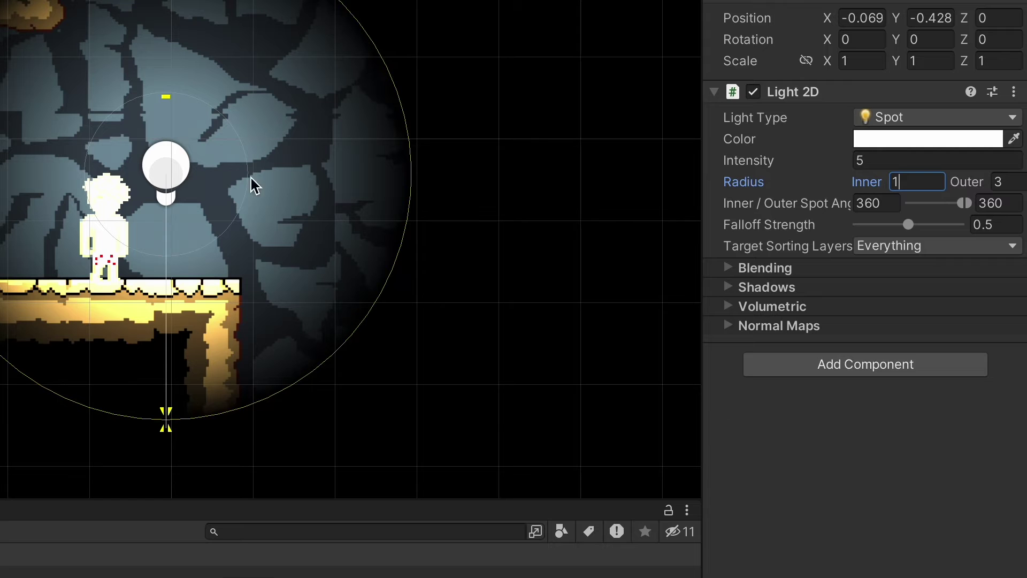
click(875, 161)
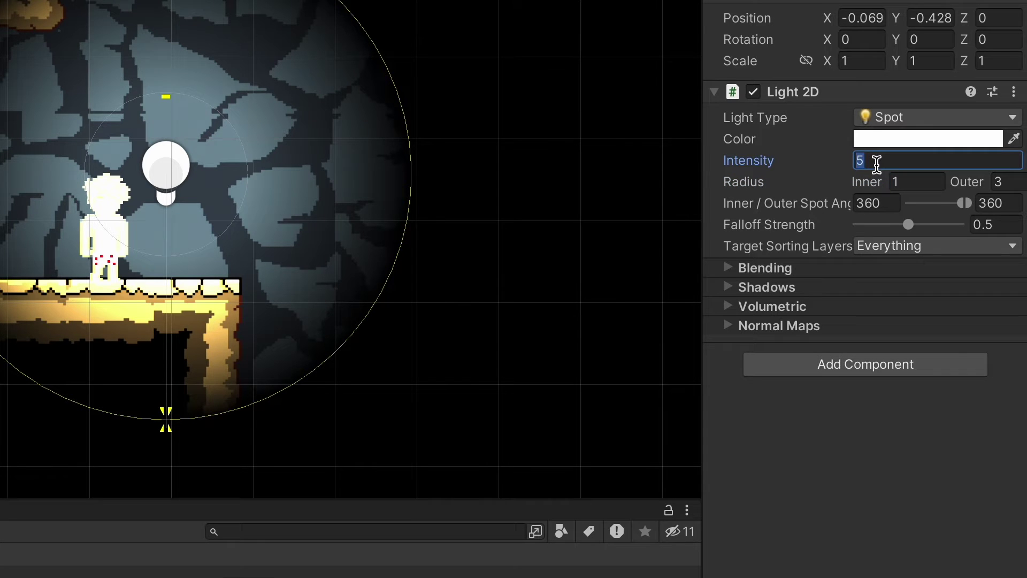
text(1)
scroll(363, 62, up, 2)
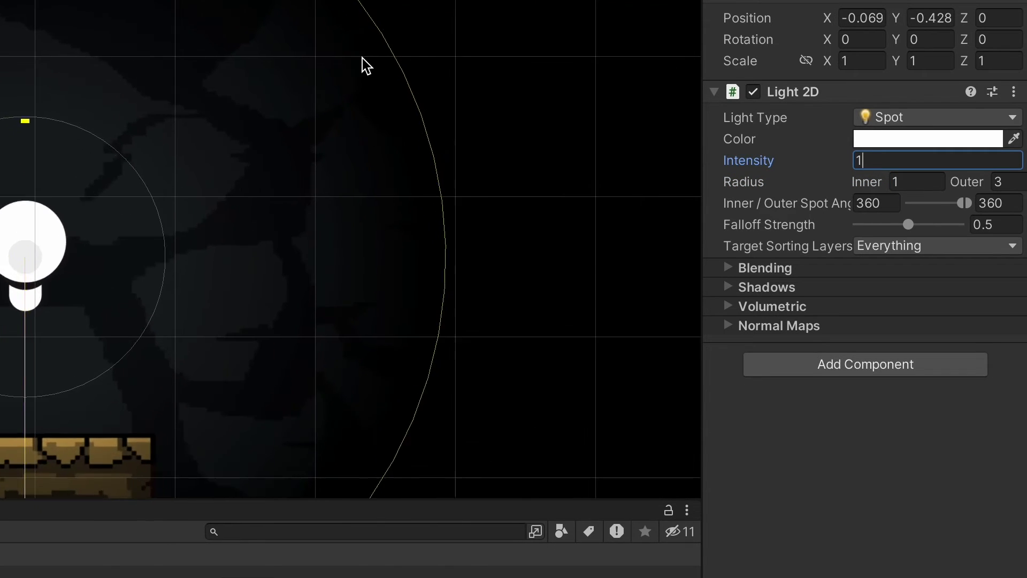
scroll(360, 64, down, 4)
middle_drag(360, 64, 357, 135)
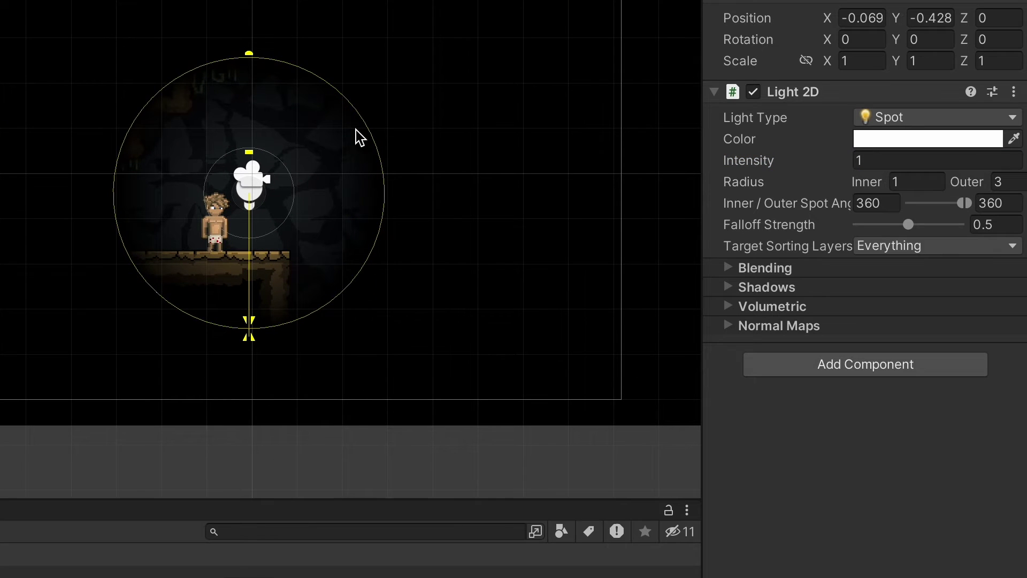
Move the spot light left, duplicate it, and slide the copy to the cave's right side
key(w)
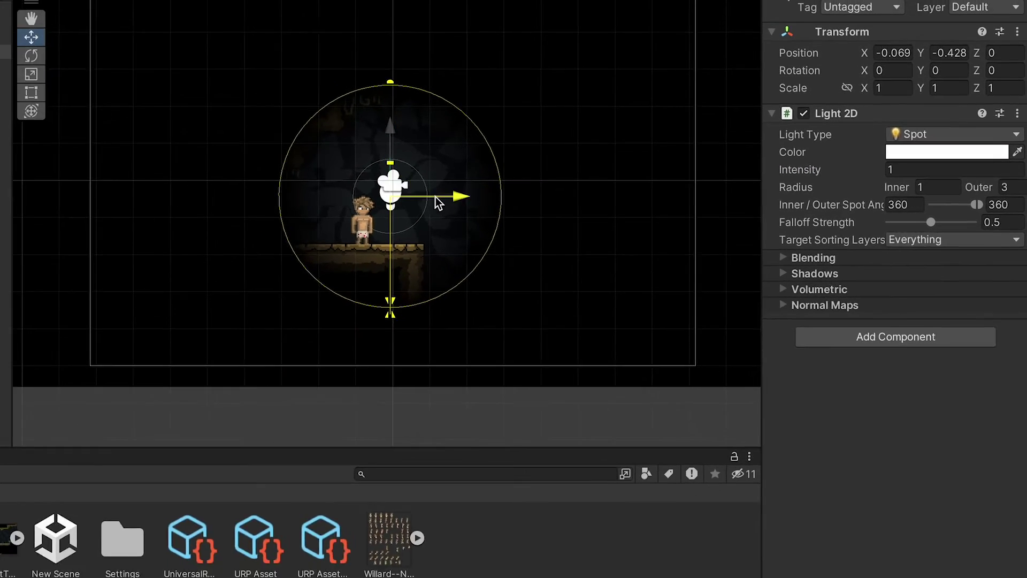
drag(330, 207, 176, 199)
key(ctrl+d)
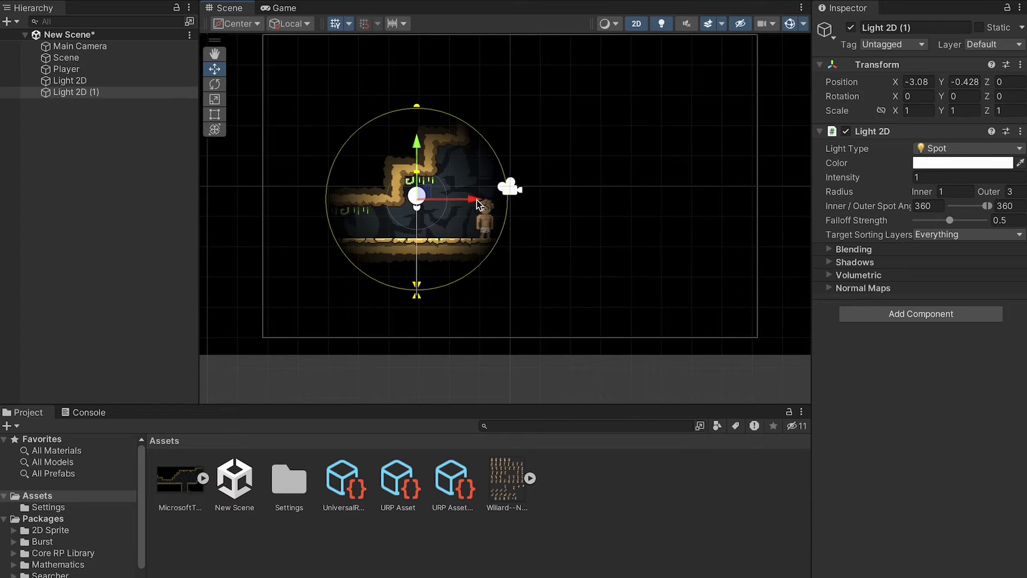
drag(477, 203, 675, 231)
Parent Light 2D (1) to Player and zero its position to 0, 0
drag(75, 92, 78, 70)
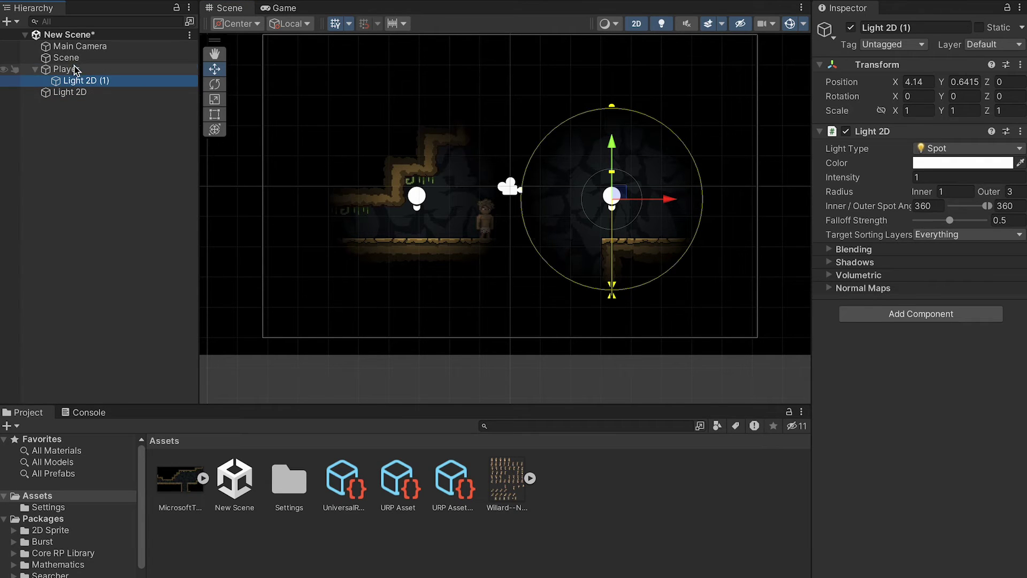
click(80, 70)
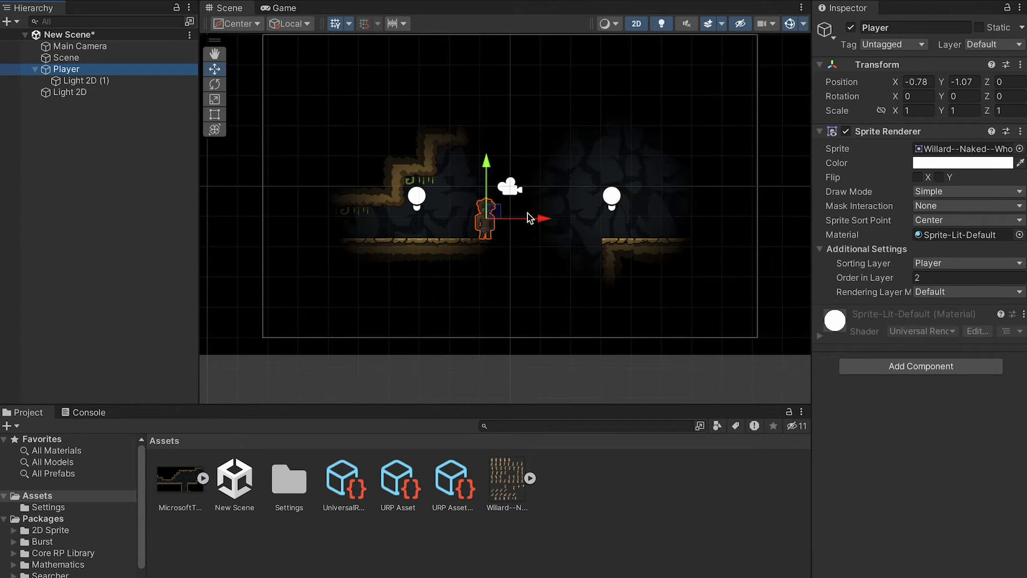
mouse_move(544, 223)
mouse_down()
mouse_move(460, 222)
mouse_move(581, 220)
mouse_move(519, 219)
mouse_up()
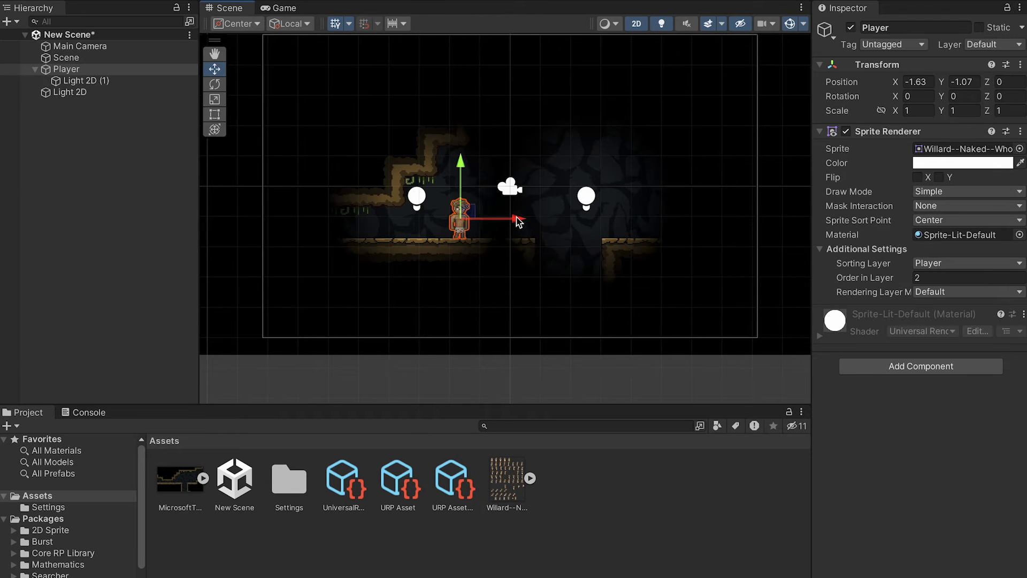
click(583, 194)
click(918, 82)
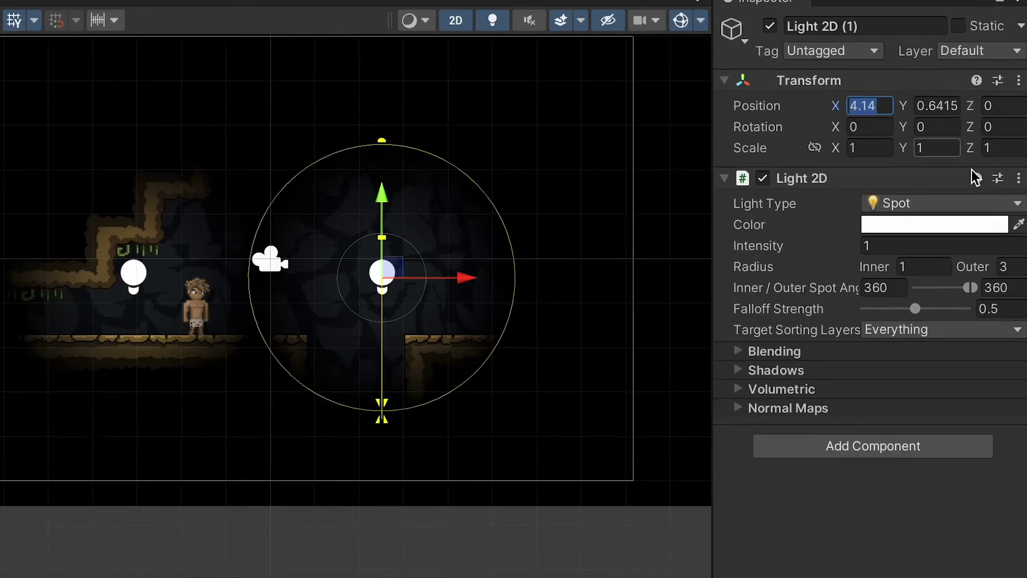
text(0)
key(Tab)
text(0)
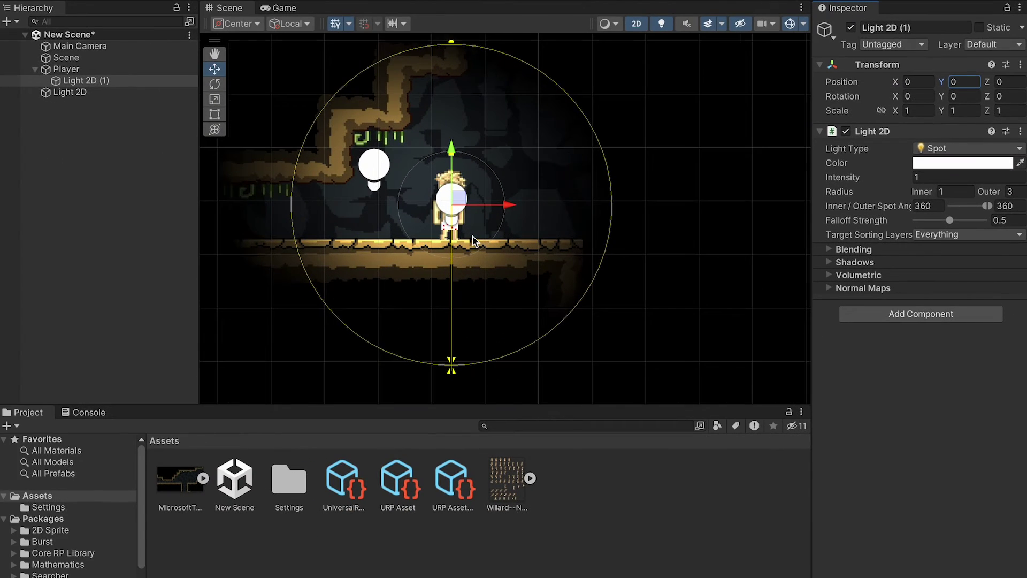
Hide scene gizmos and limit Light 2D (1)'s Target Sorting Layers to Default only
click(743, 23)
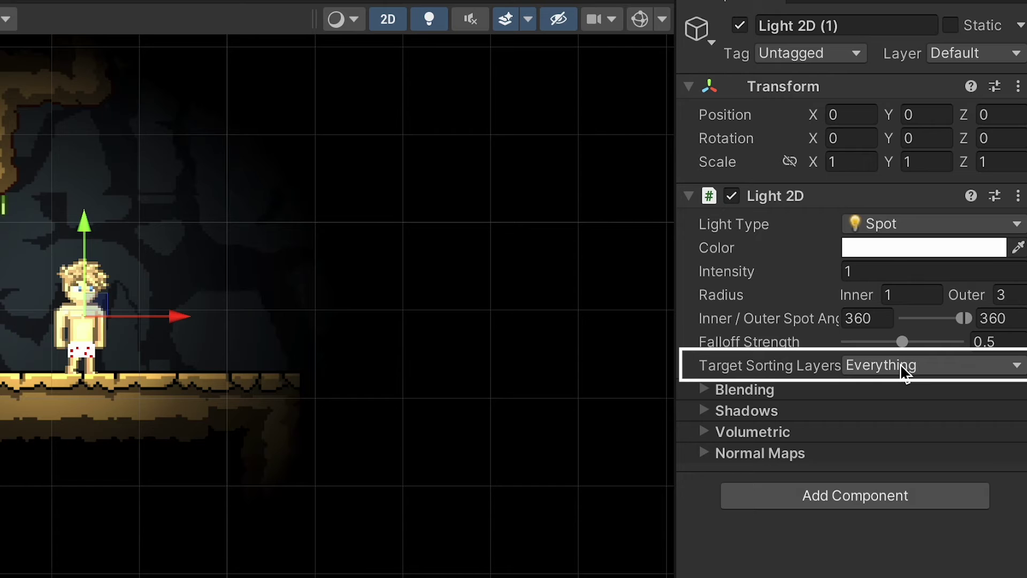
click(900, 363)
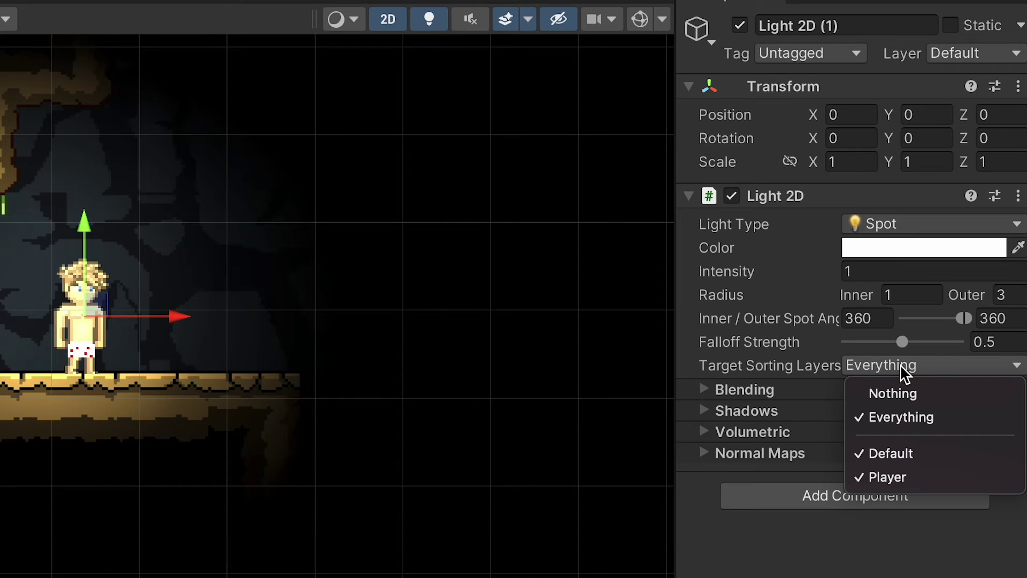
click(909, 477)
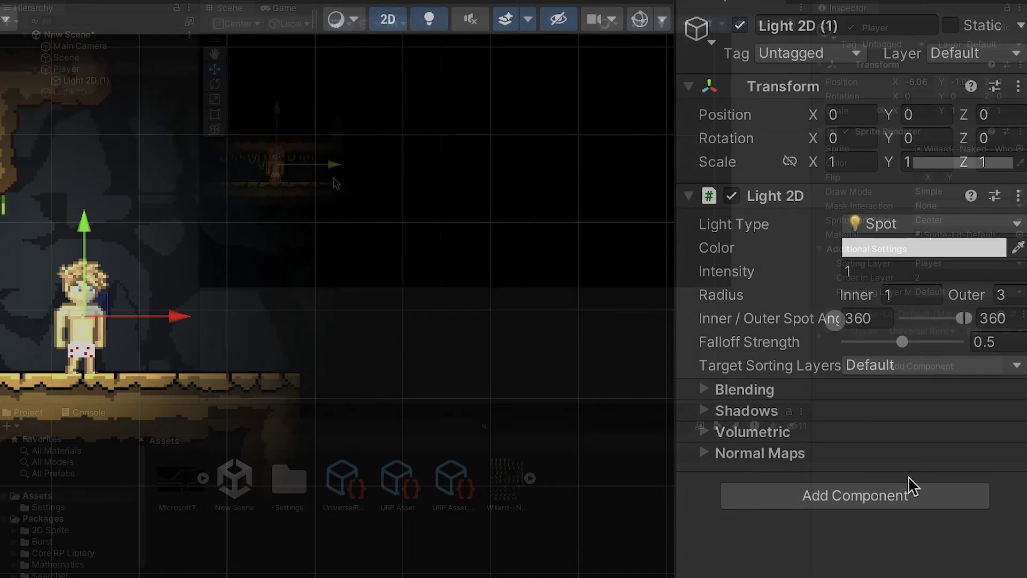
Move the player back toward the platform, adjust its sorting layer, and disable the stand-alone Light 2D
drag(439, 177, 467, 174)
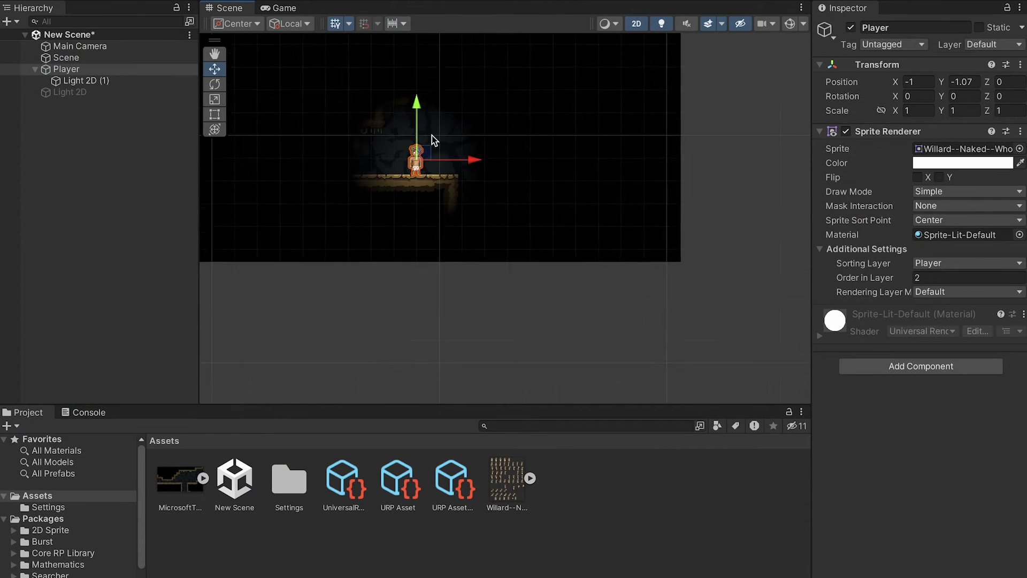
scroll(432, 136, up, 5)
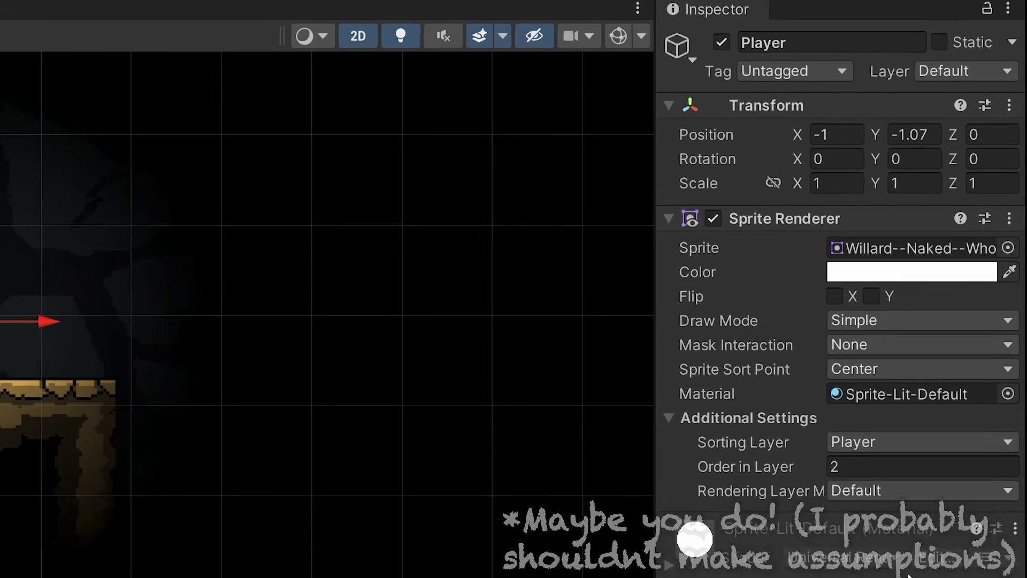
click(951, 261)
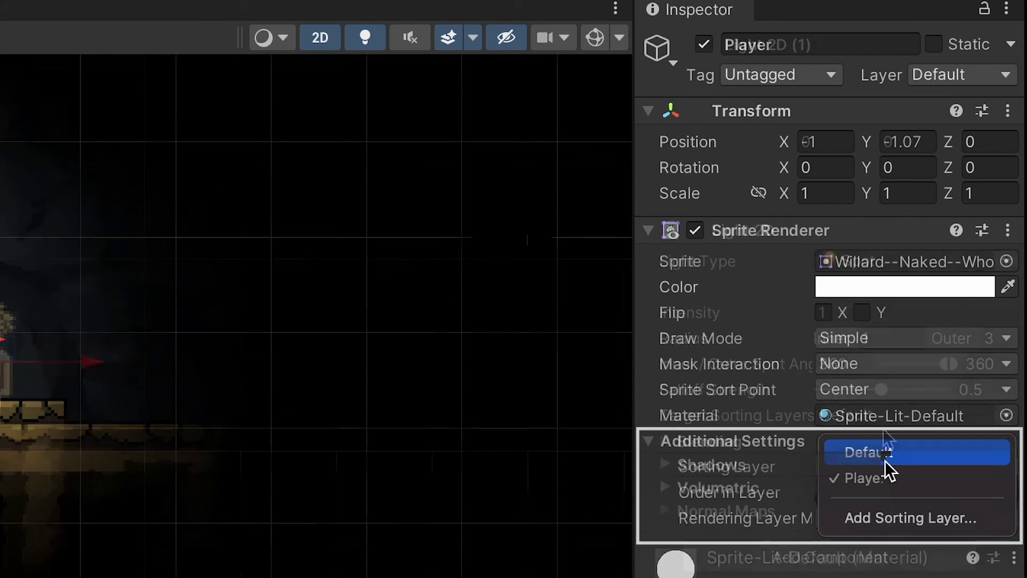
click(884, 517)
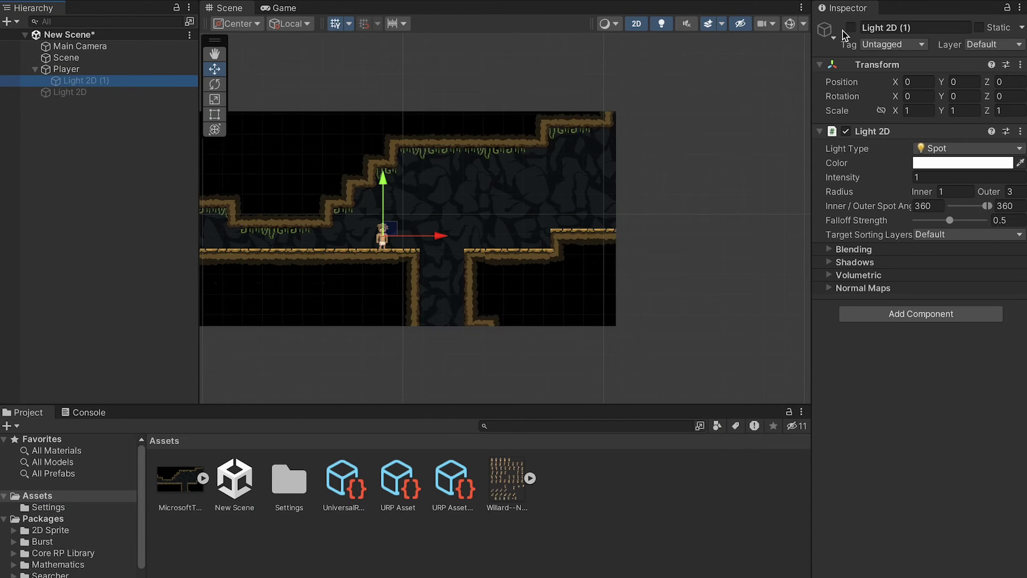
click(849, 29)
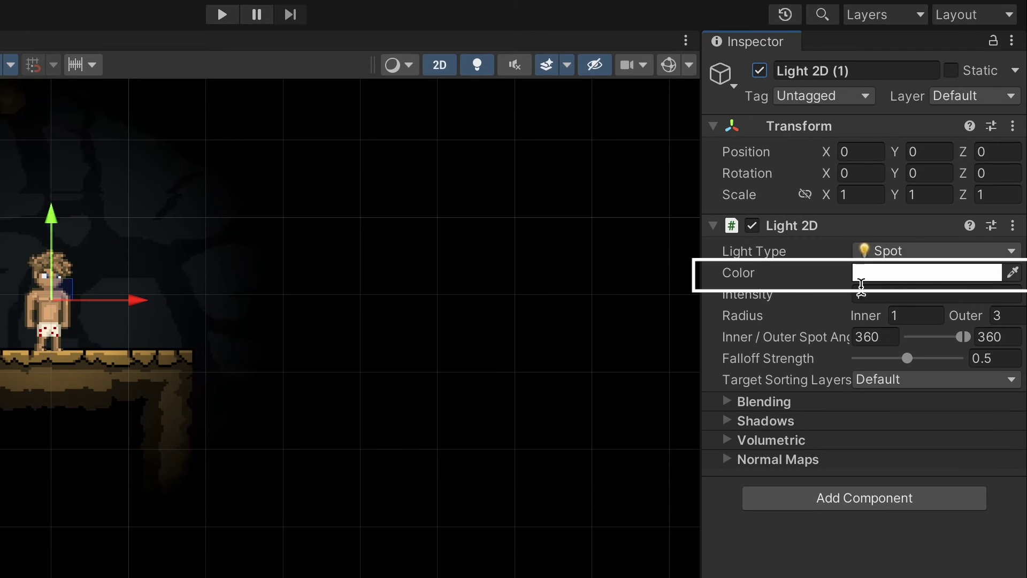
Tint Light 2D (1) a saturated orange in the Color picker
click(861, 283)
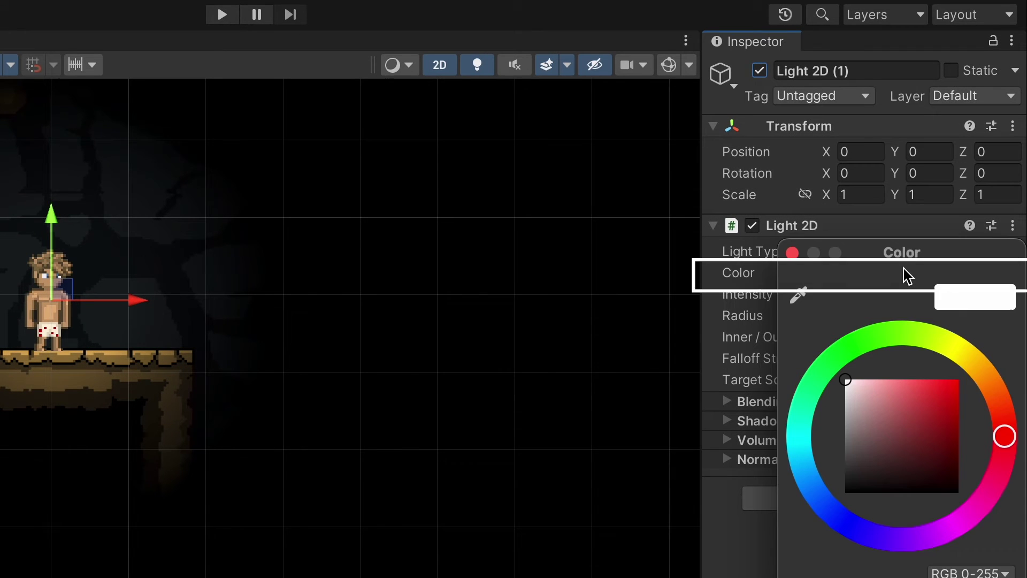
click(992, 374)
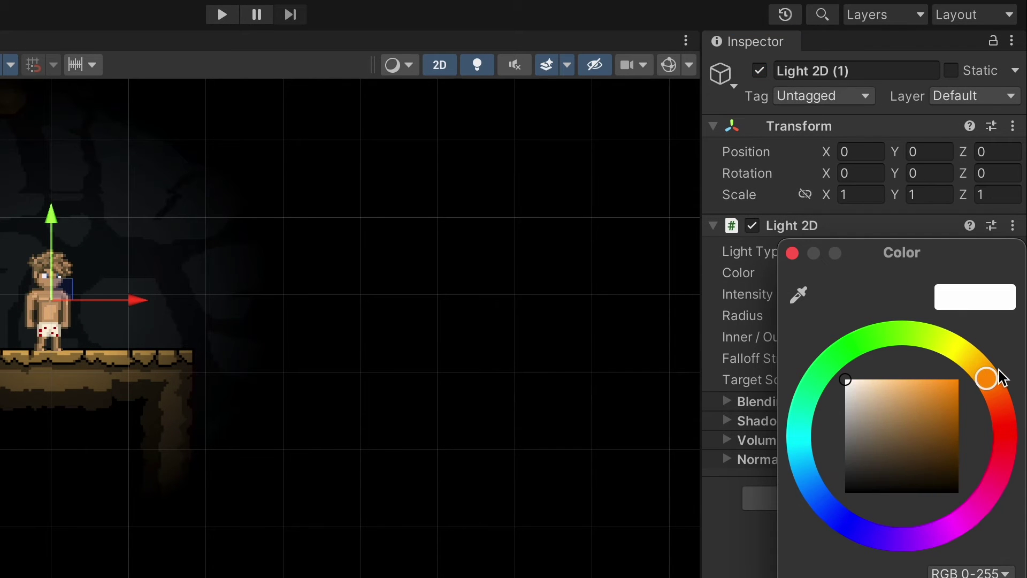
click(936, 390)
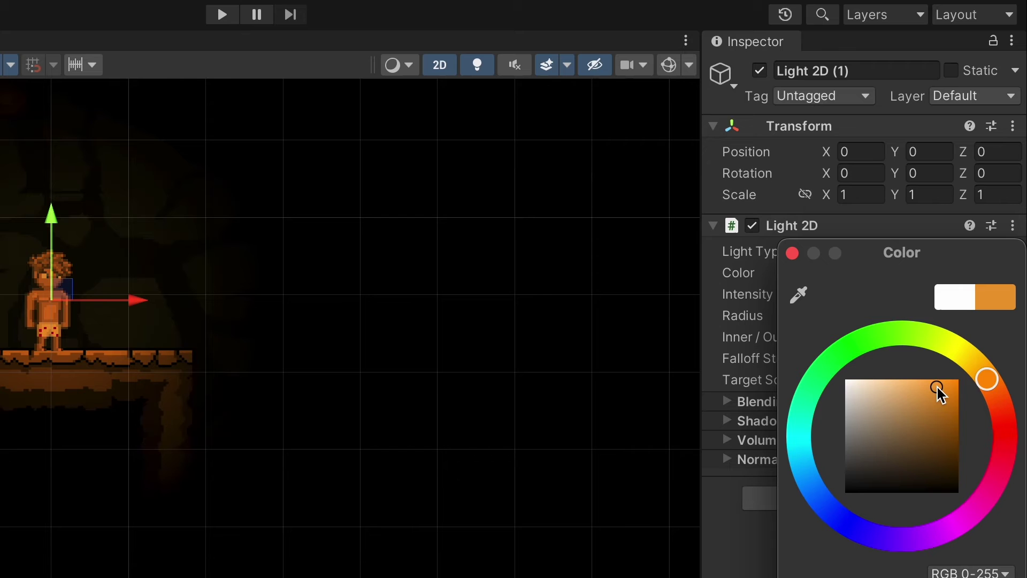
click(792, 252)
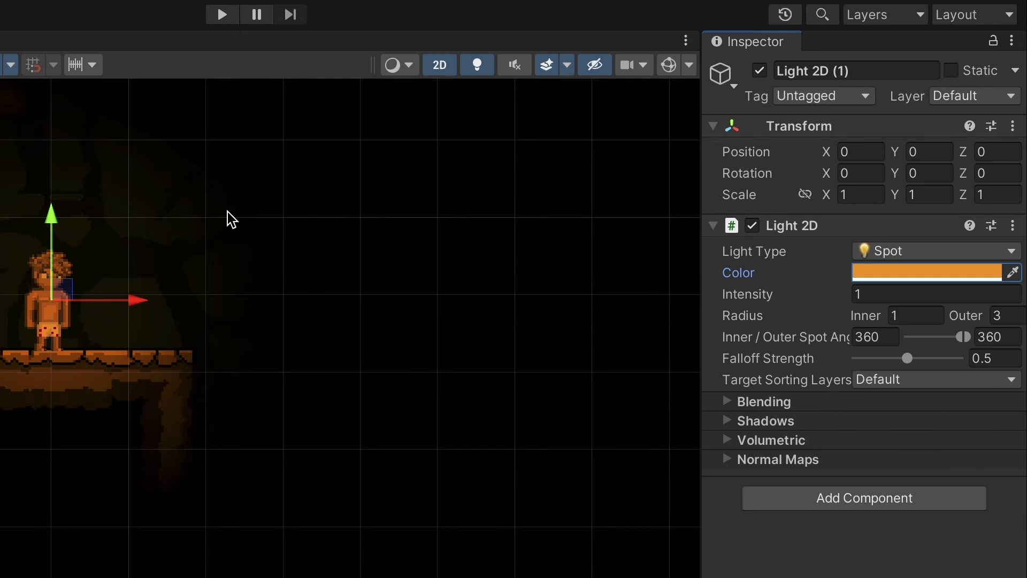
Recentre the view on the Player and move it to see the orange light follow
scroll(224, 217, up, 3)
scroll(225, 217, down, 4)
middle_drag(224, 218, 287, 300)
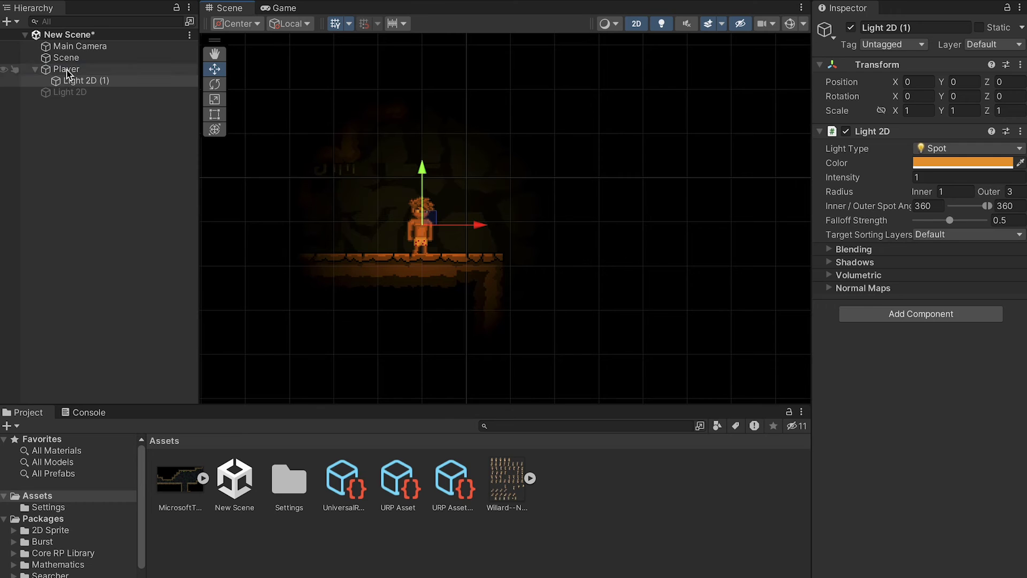
click(112, 290)
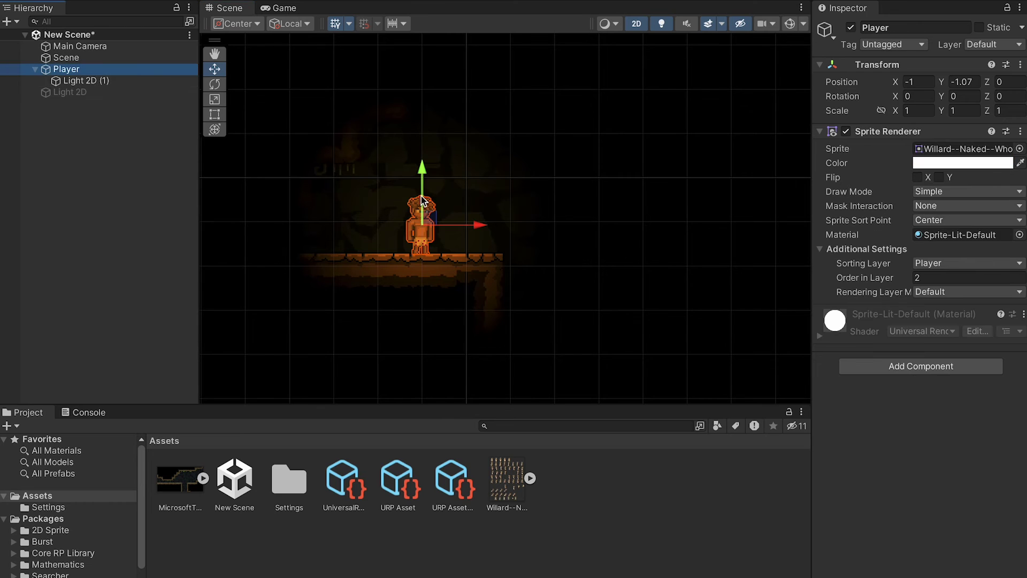
drag(475, 218, 480, 240)
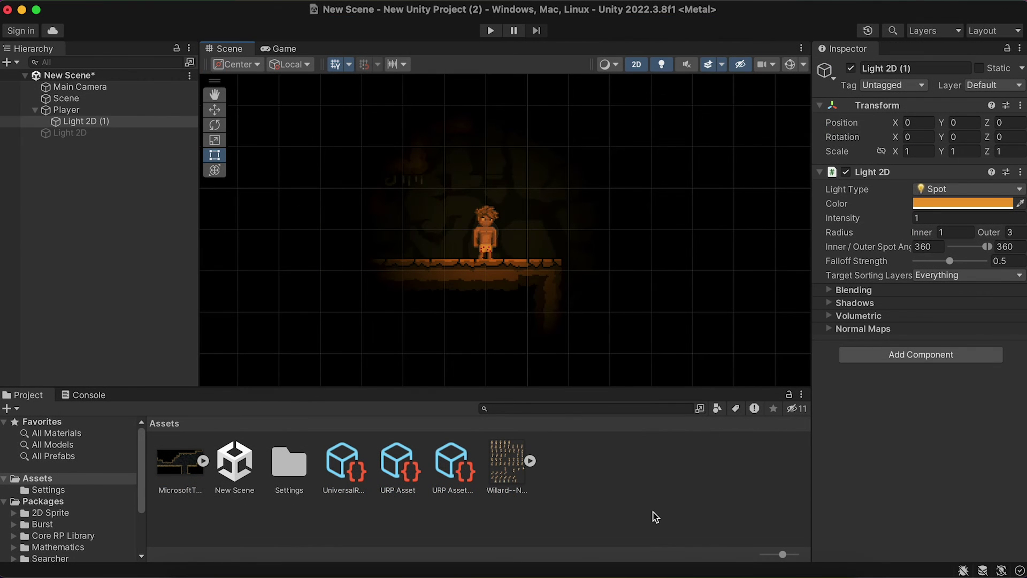
Create a Freeform Light 2D from the Hierarchy's Light menu
right_click(74, 191)
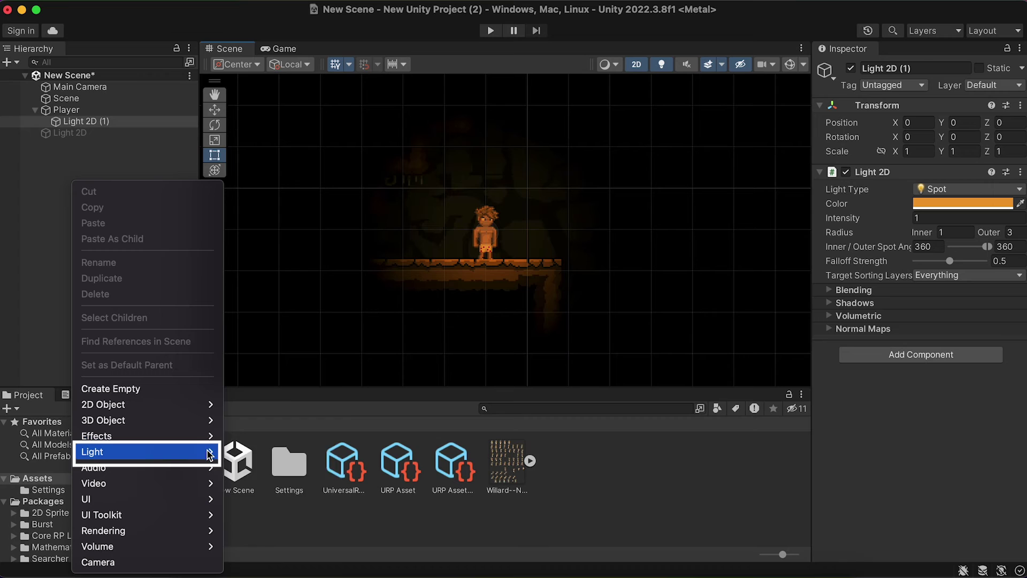
mouse_move(206, 452)
mouse_move(272, 565)
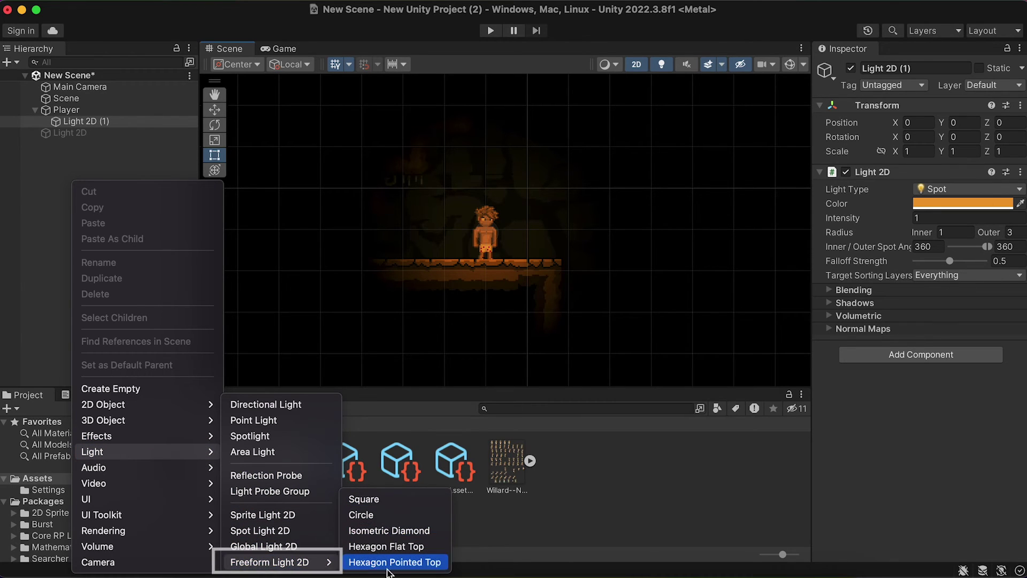
click(395, 503)
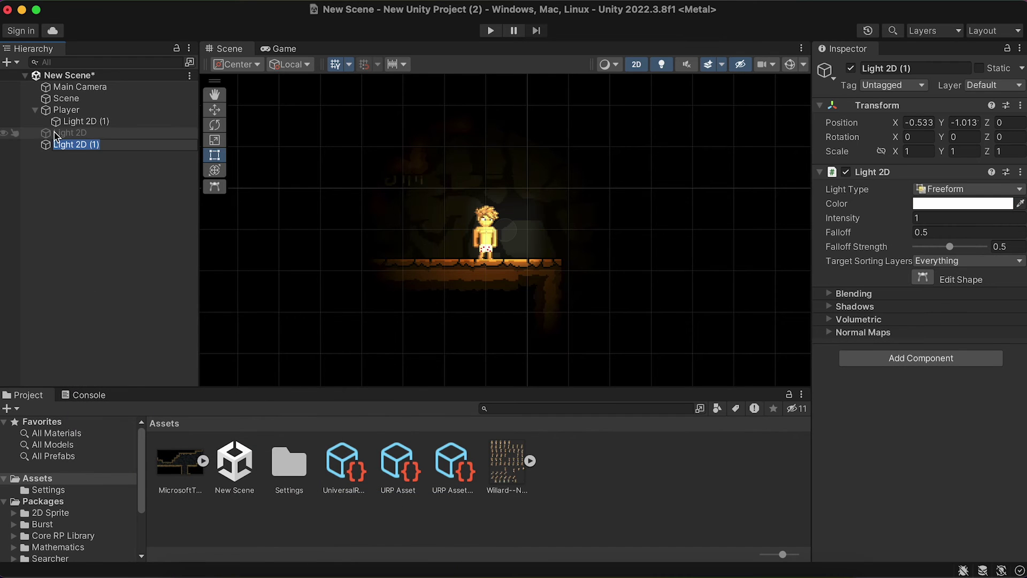
Switch off the player's orange Light 2D (1) and select the new freeform light
click(107, 120)
right_click(107, 120)
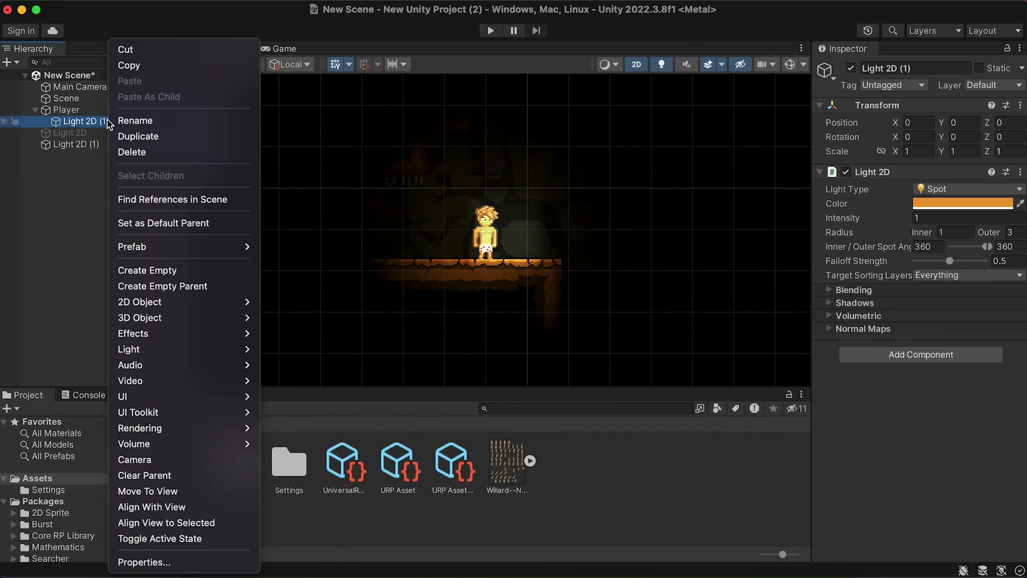
key(Escape)
click(850, 68)
click(77, 144)
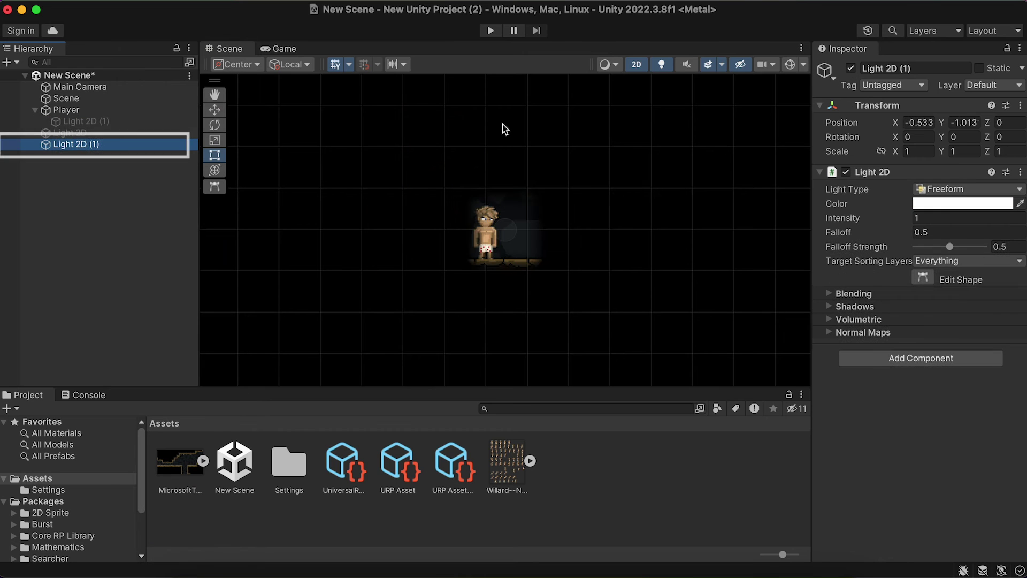
click(936, 279)
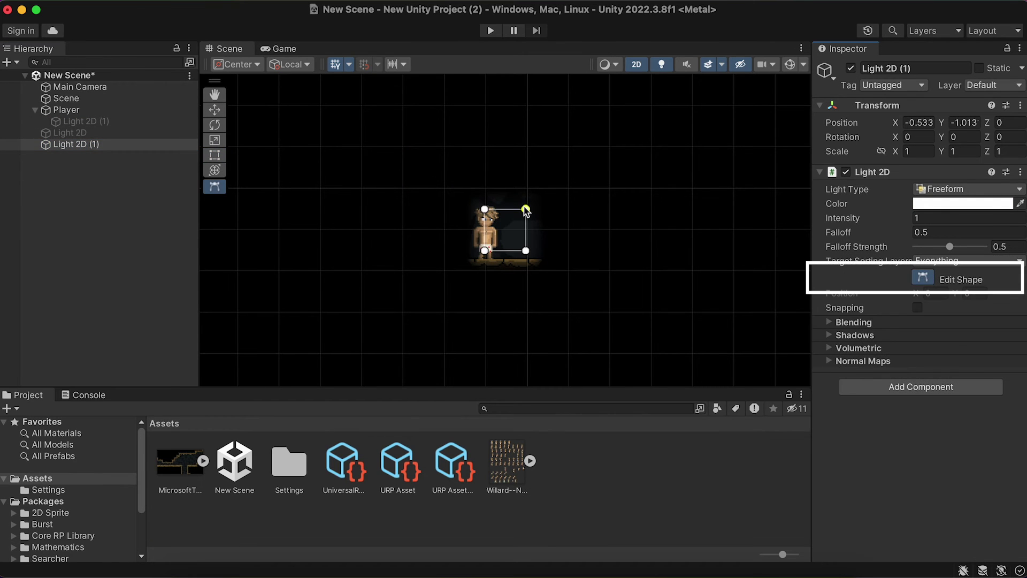
Drag the freeform light's vertices into a tall slanted beam onto the player's ledge, deleting the extra point
drag(484, 209, 442, 142)
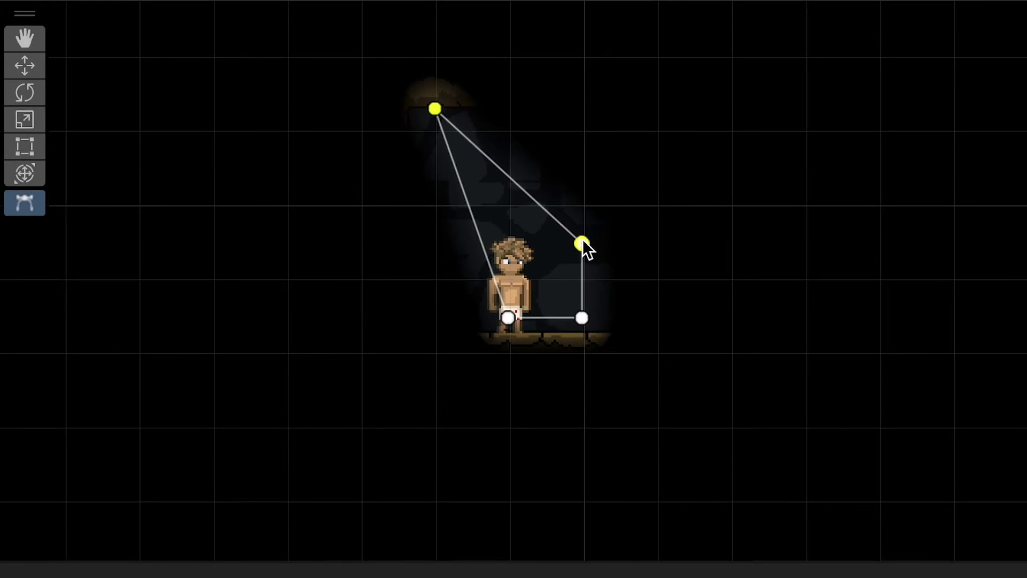
drag(535, 215, 514, 225)
click(551, 255)
drag(507, 318, 444, 332)
drag(582, 317, 585, 332)
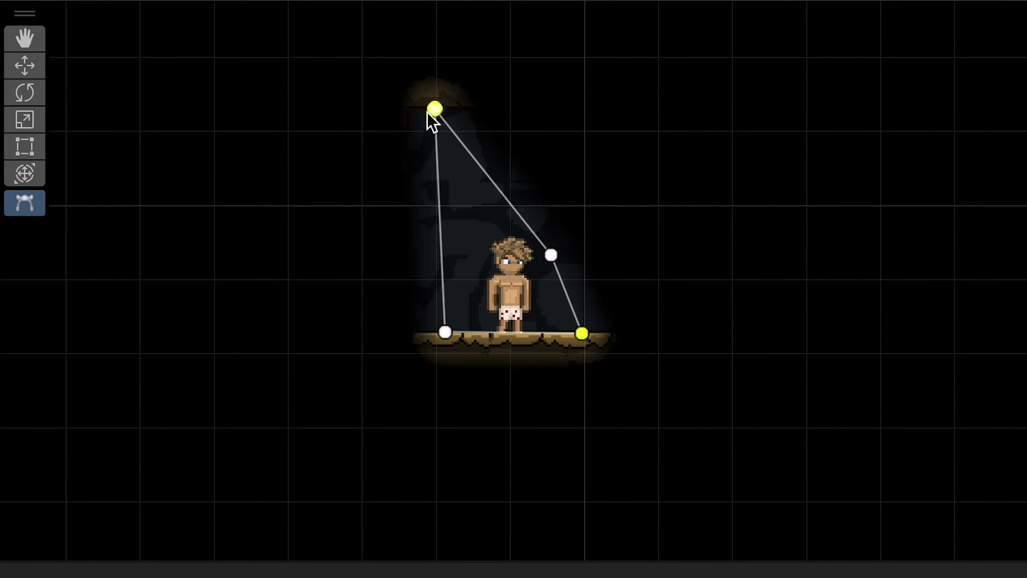
drag(427, 111, 358, 11)
click(551, 255)
key(Delete)
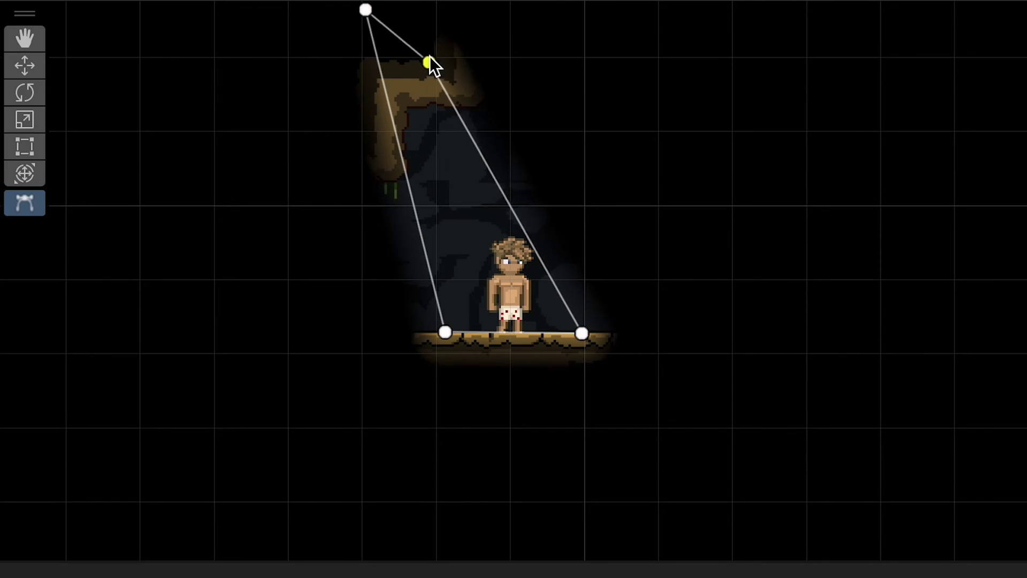
drag(429, 61, 382, 2)
click(511, 283)
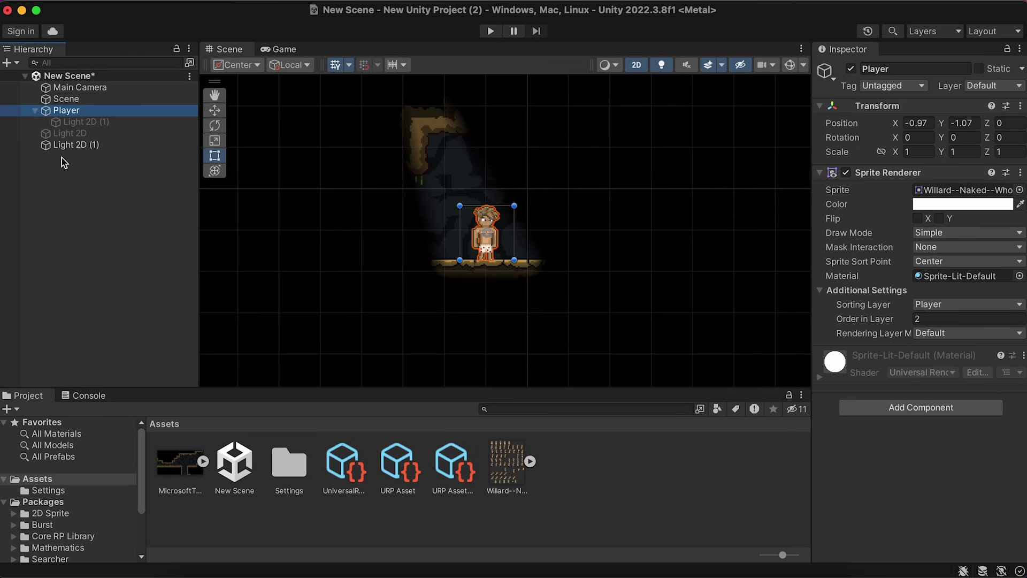
click(75, 145)
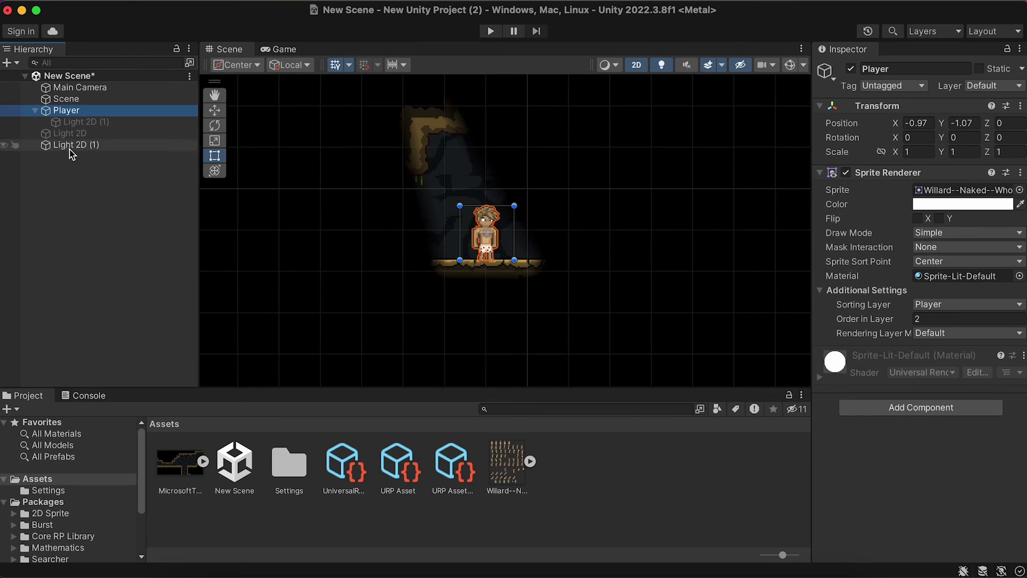
Give the freeform light Intensity 5, Falloff Strength 0.62, and untick Player in Target Sorting Layers
click(962, 218)
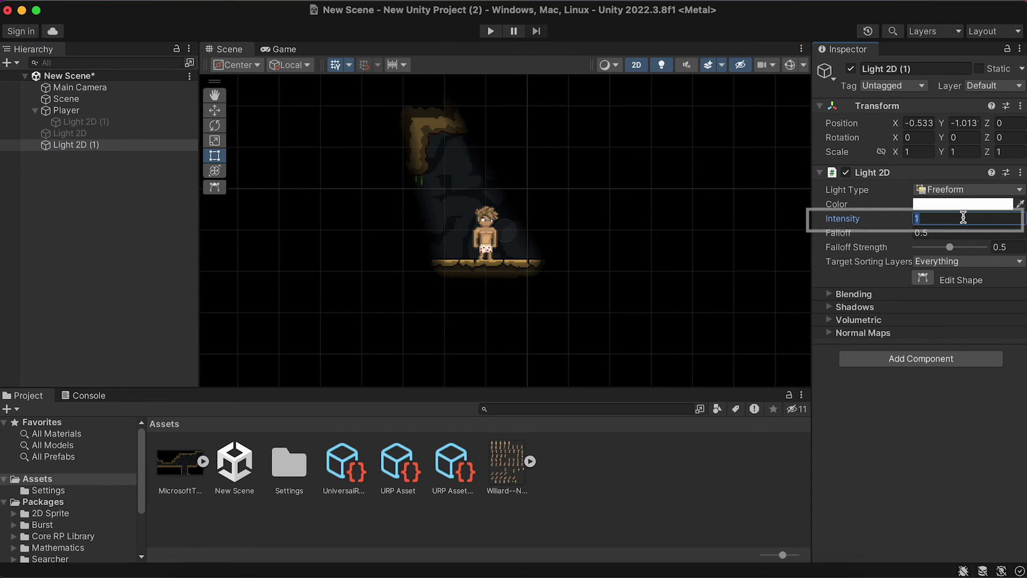
text(5)
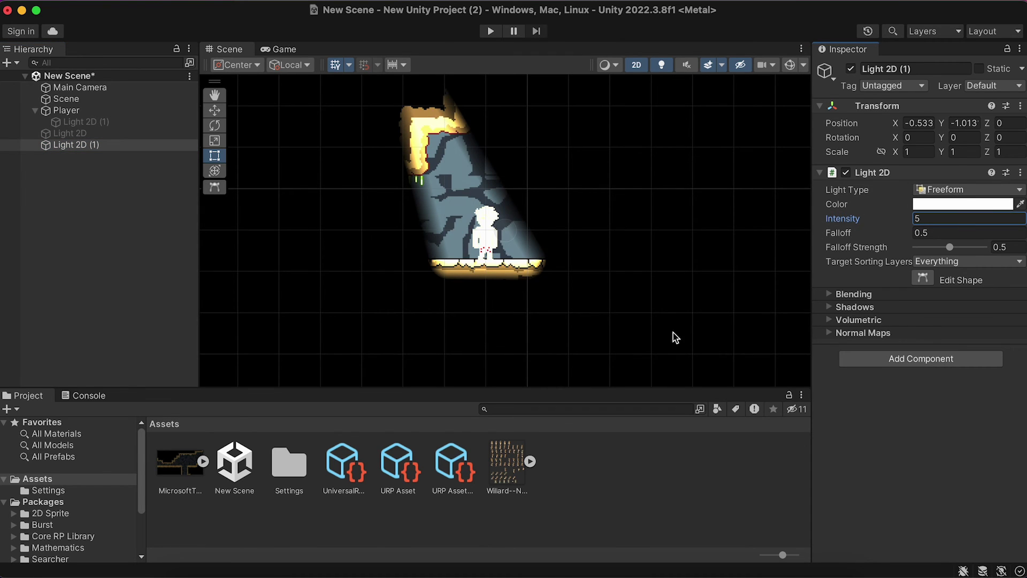
mouse_move(952, 250)
mouse_down()
mouse_move(942, 250)
mouse_move(979, 251)
mouse_move(918, 256)
mouse_move(970, 251)
mouse_move(959, 256)
mouse_up()
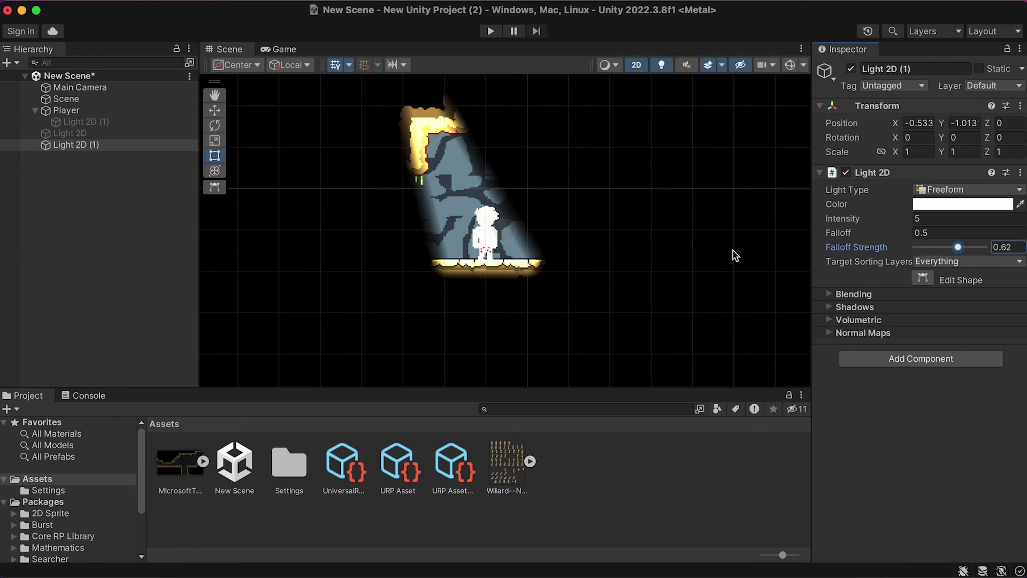
click(952, 266)
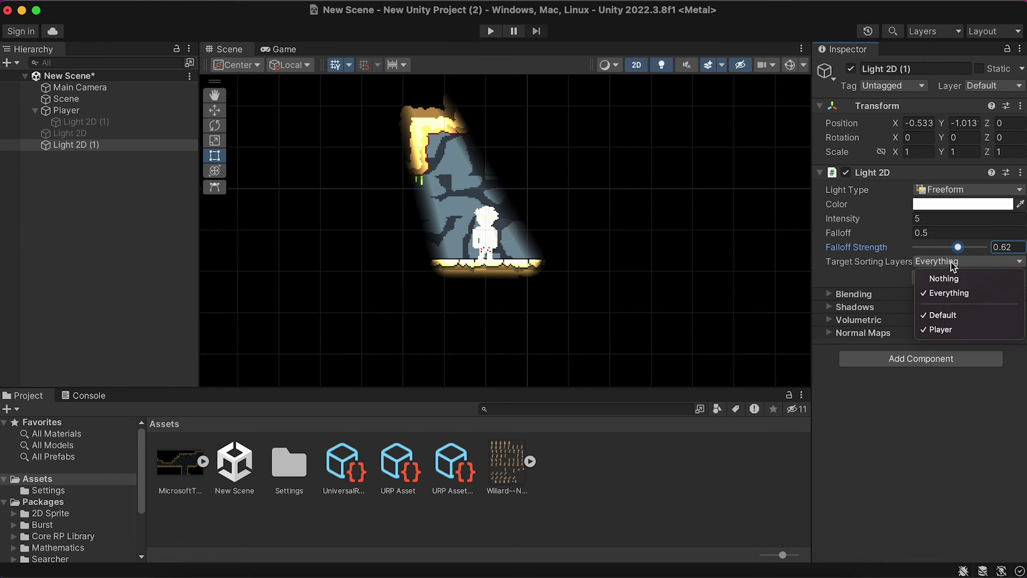
click(951, 330)
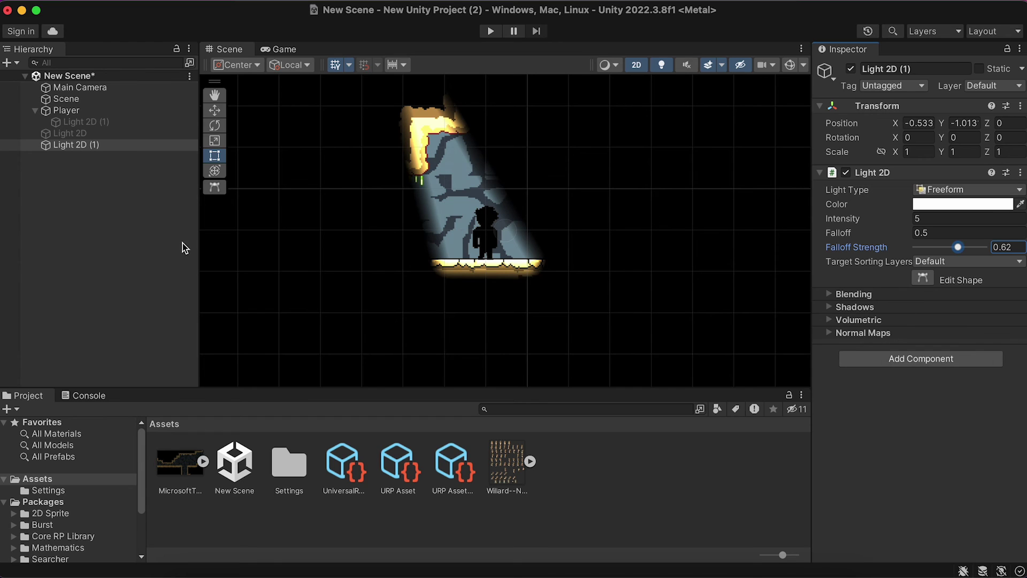
Re-enable the player's spot light and turn off the freeform light shaft
click(85, 122)
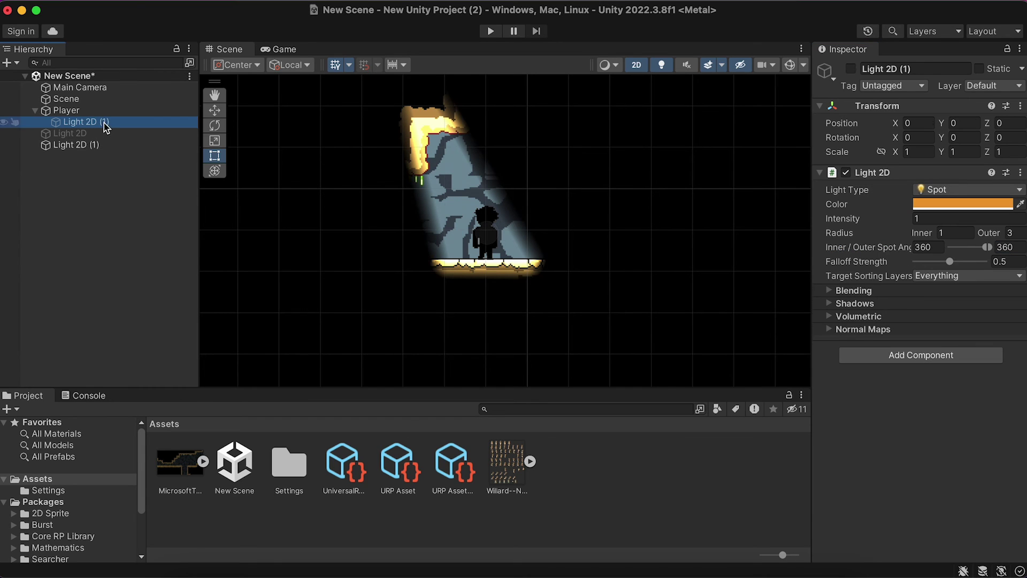
click(850, 70)
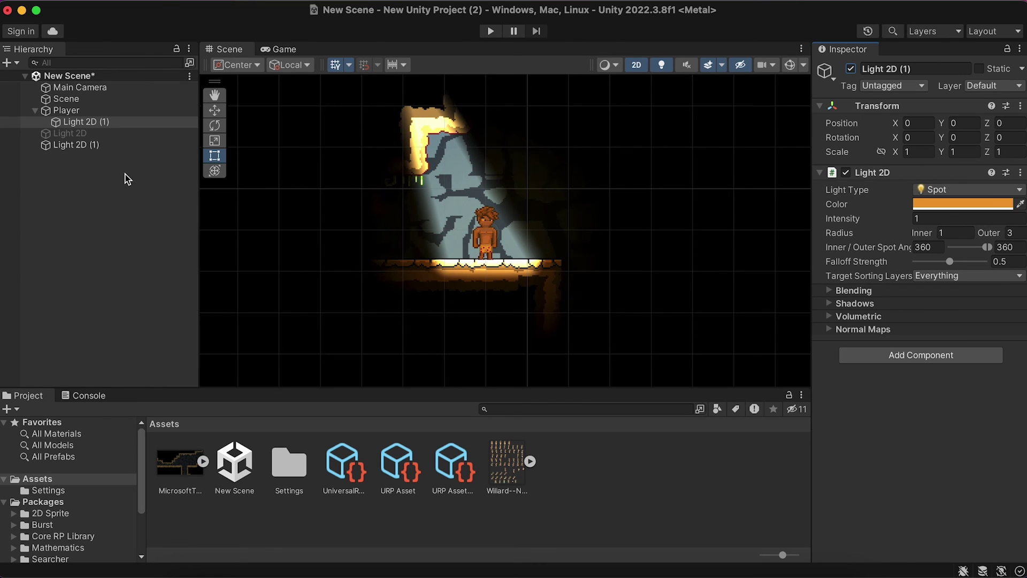
click(102, 144)
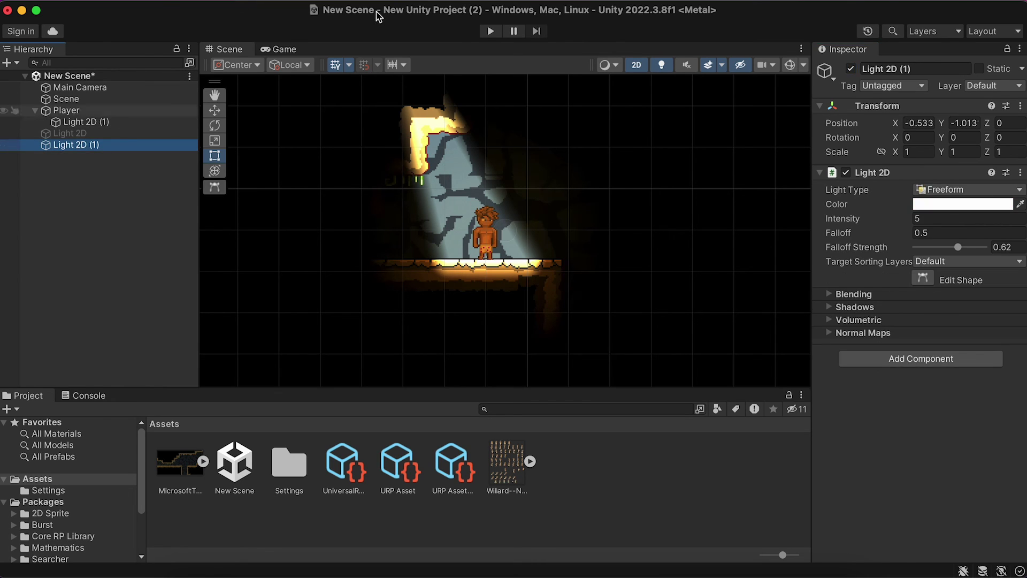
click(851, 69)
Add a Sparkle Sprite Light 2D and move it up-left of the player to X -4.87, Y 0.22
right_click(107, 200)
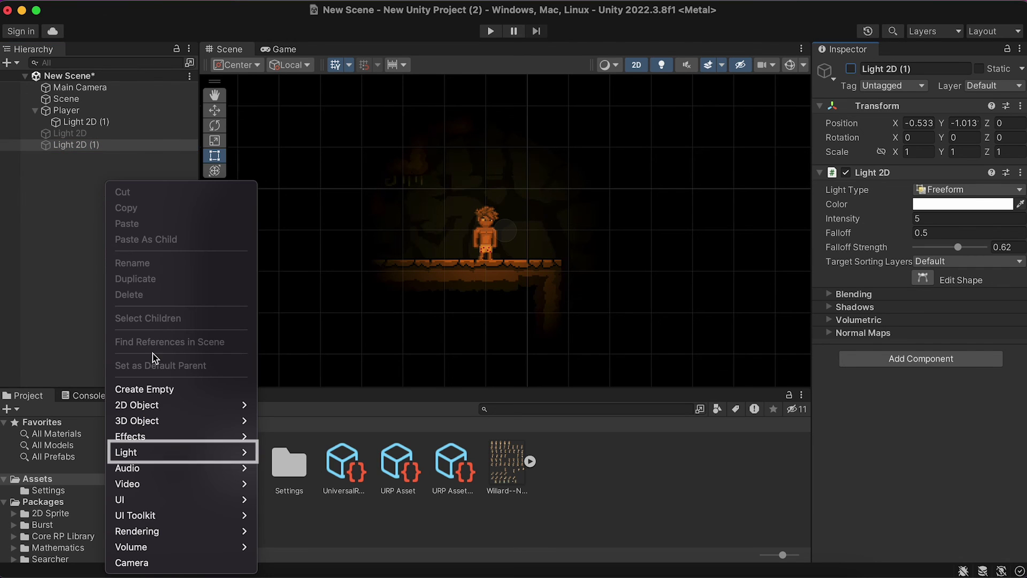
mouse_move(213, 454)
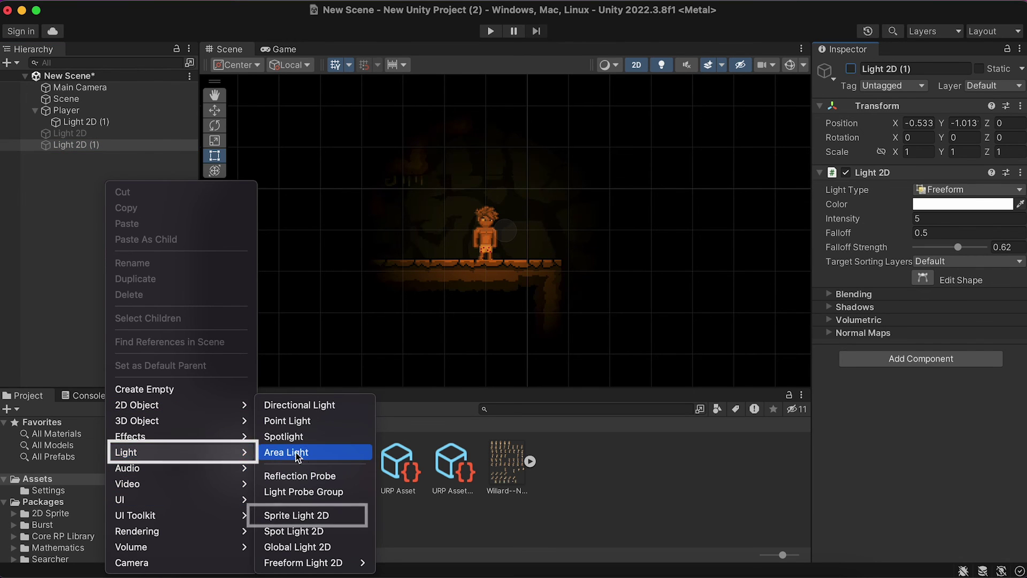
click(318, 515)
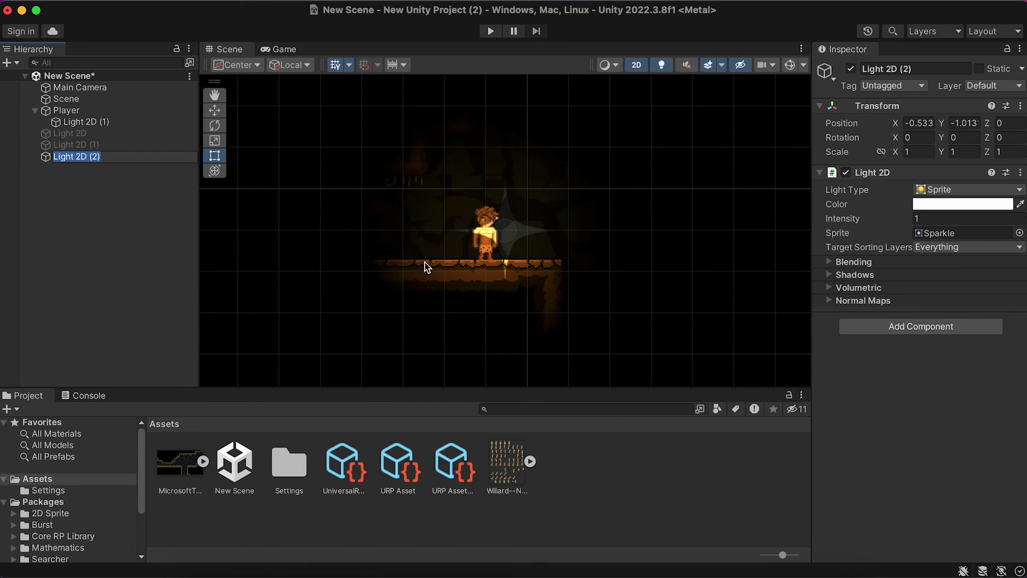
click(215, 111)
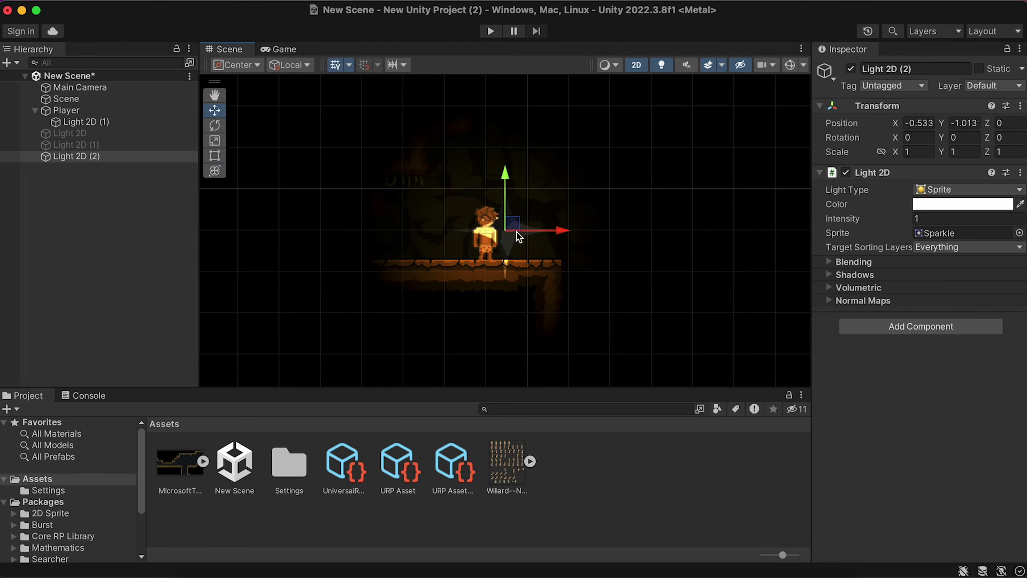
drag(517, 235, 383, 143)
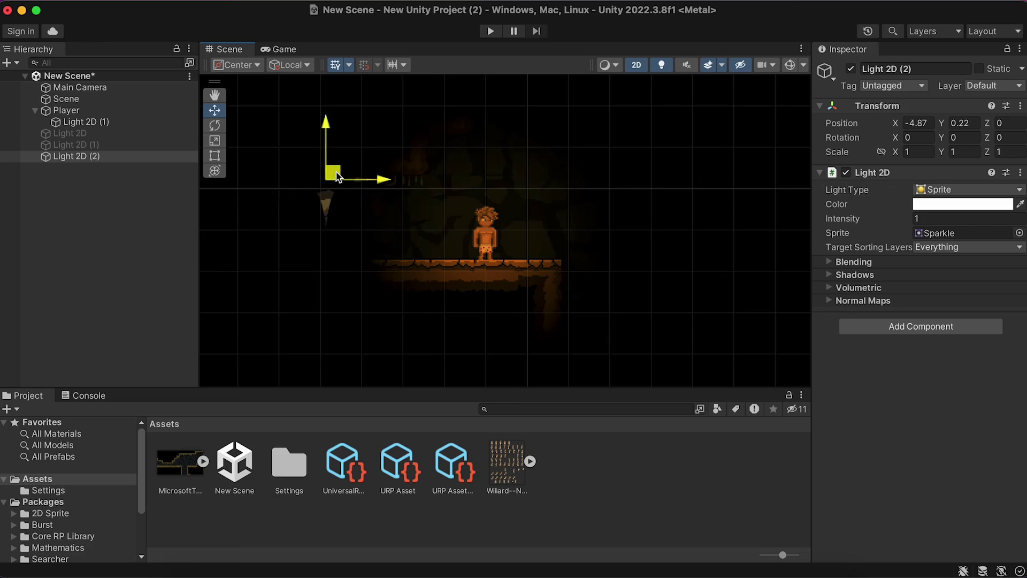